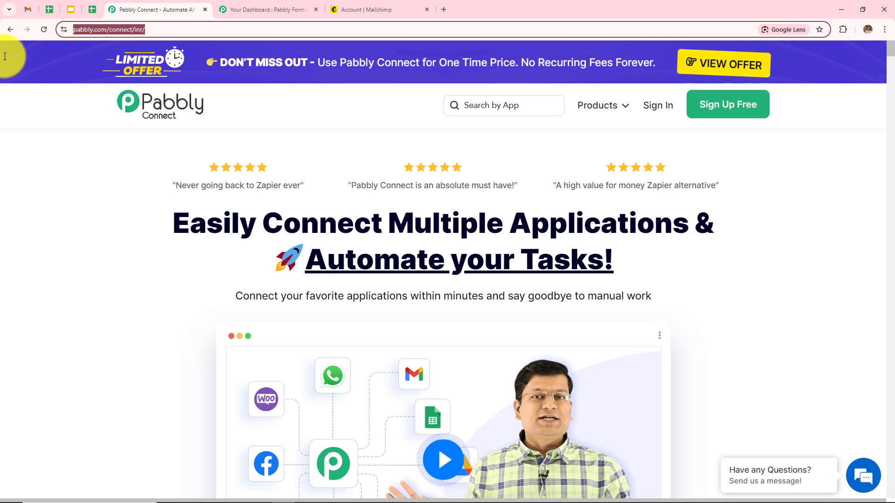
# Step: Sign up free and reach the All Pabbly Apps page listing Pabbly Connect
pyautogui.click(12, 161)
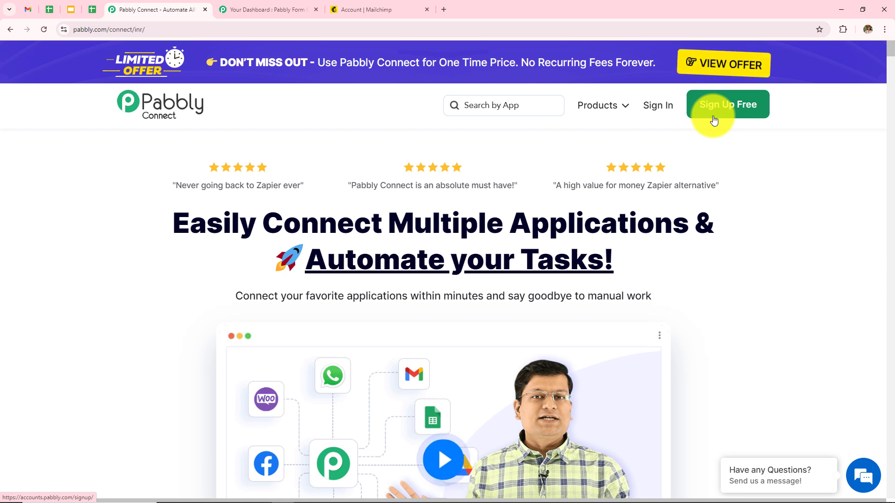
pyautogui.click(658, 106)
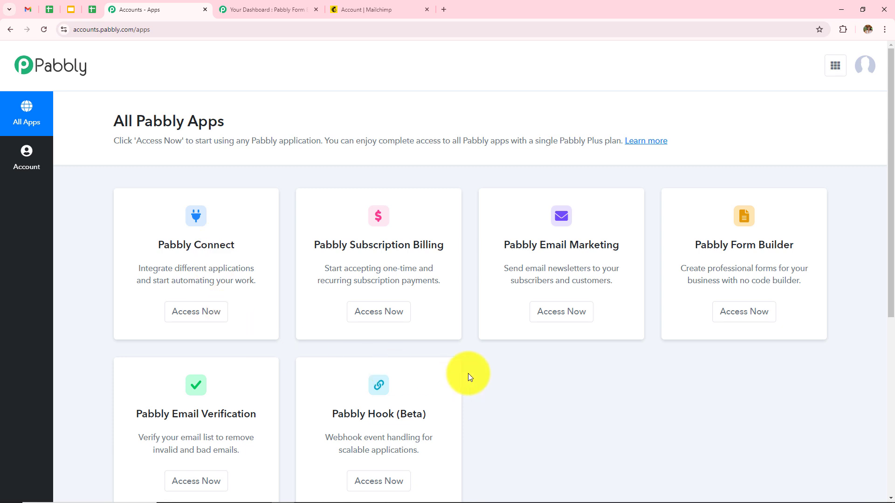
# Step: Access Pabbly Connect's dashboard, review task counts and folders, and cancel the new-folder form
pyautogui.click(208, 316)
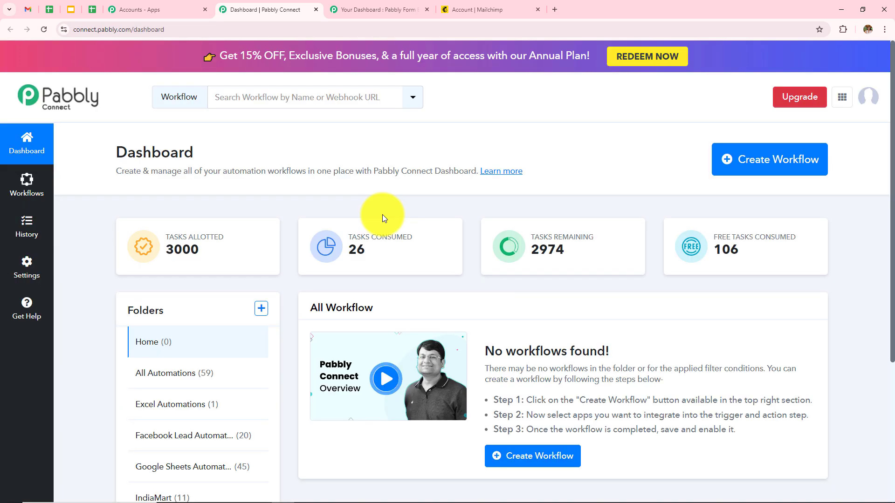
pyautogui.scroll(-2, 586, 167)
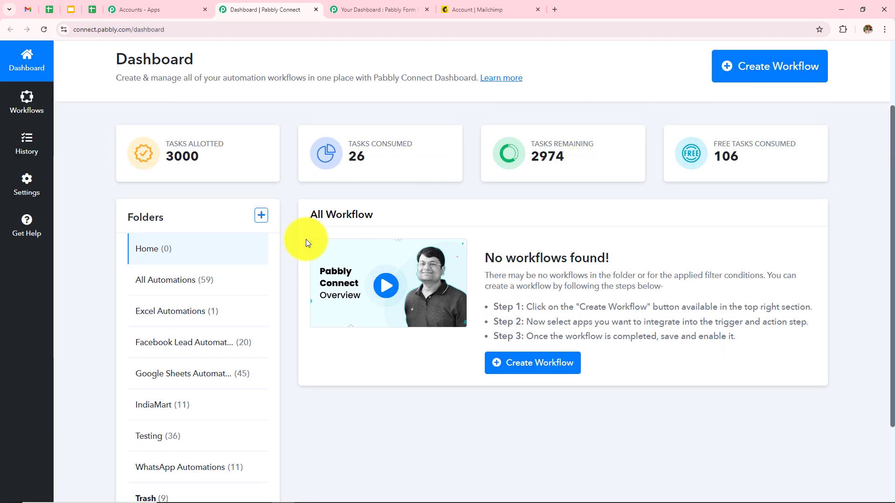
pyautogui.moveTo(309, 217); pyautogui.dragTo(381, 216)
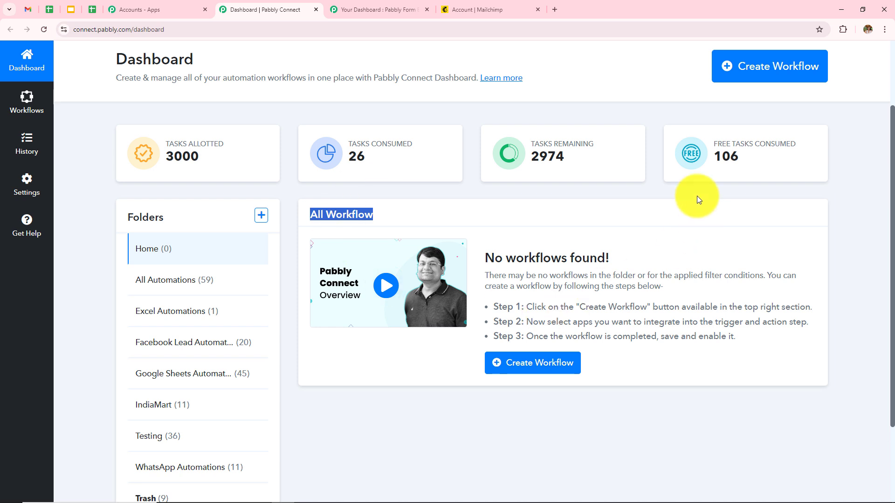
pyautogui.click(512, 110)
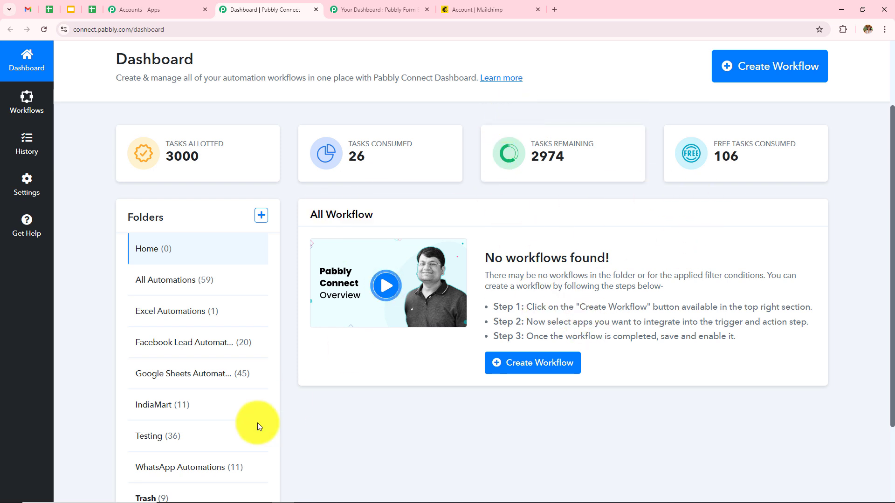
pyautogui.scroll(-2, 200, 344)
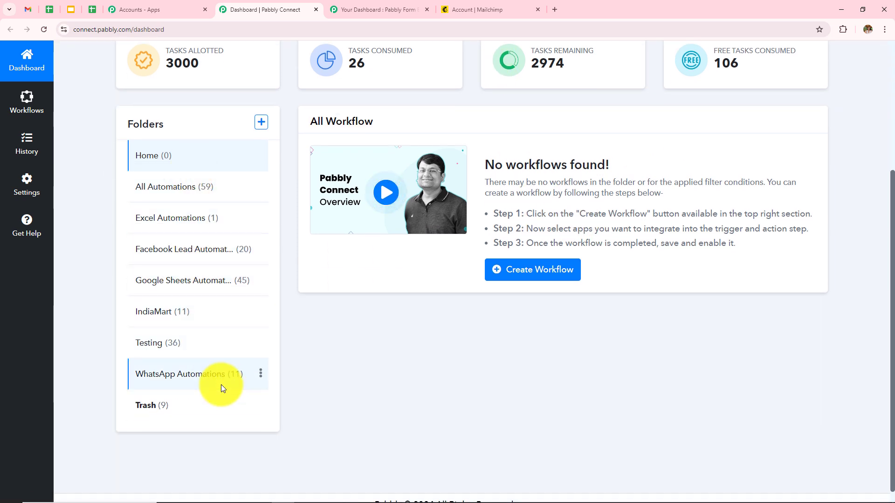
pyautogui.scroll(4, 557, 390)
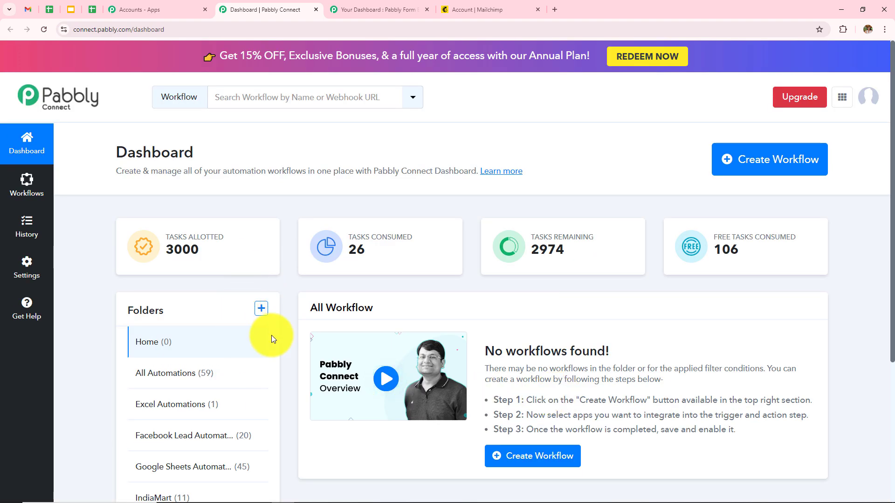
pyautogui.click(261, 308)
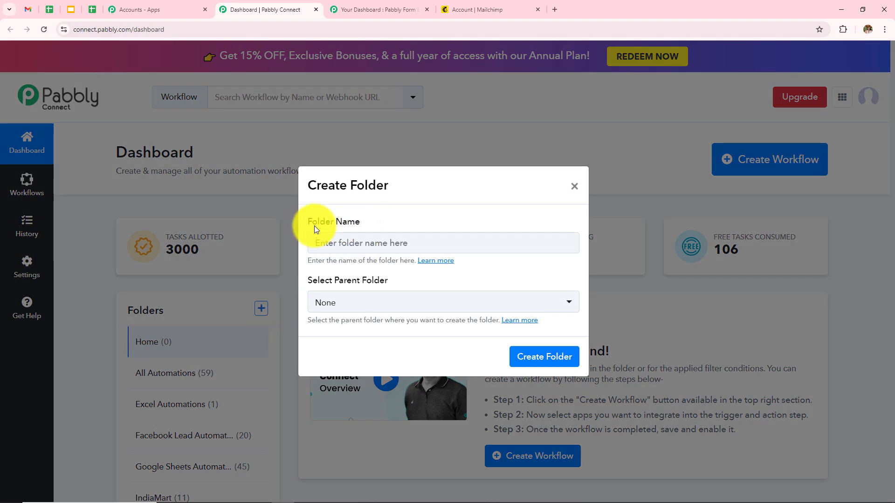
pyautogui.click(575, 186)
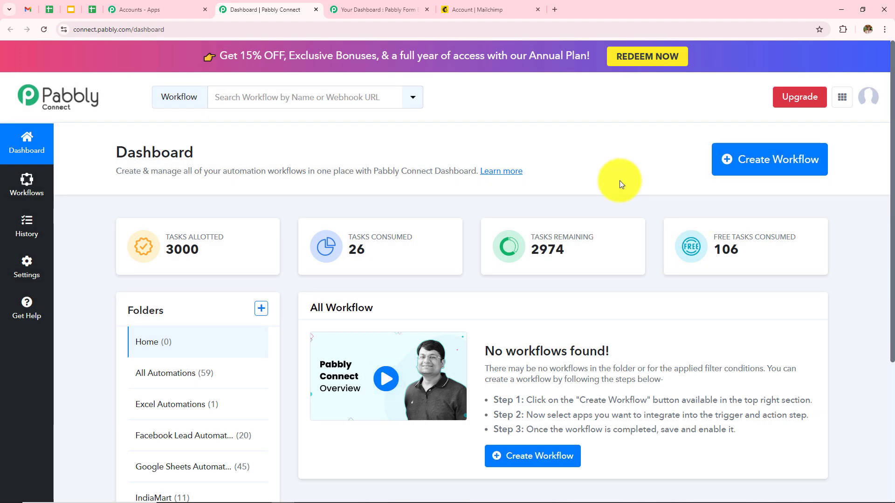
# Step: Create workflow 'Create Mailchimp Subscriber on Form Submission via Webhooks' in All Automations
pyautogui.click(765, 159)
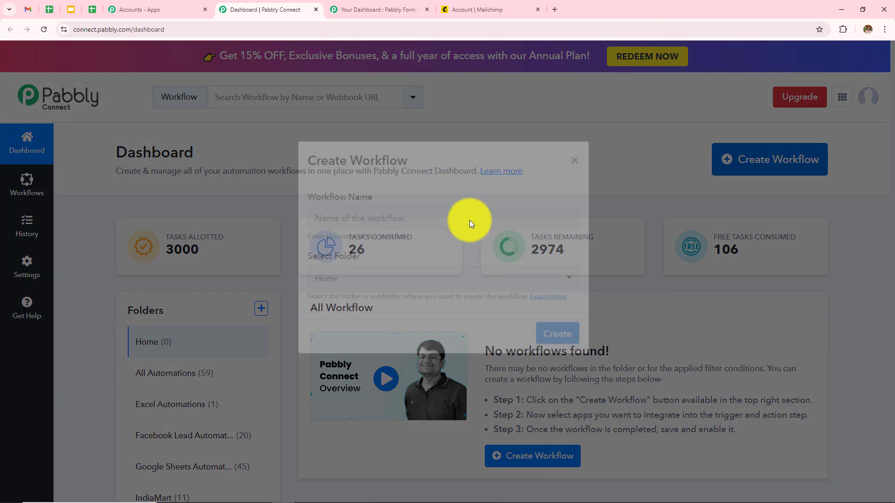
pyautogui.moveTo(304, 221); pyautogui.dragTo(373, 221)
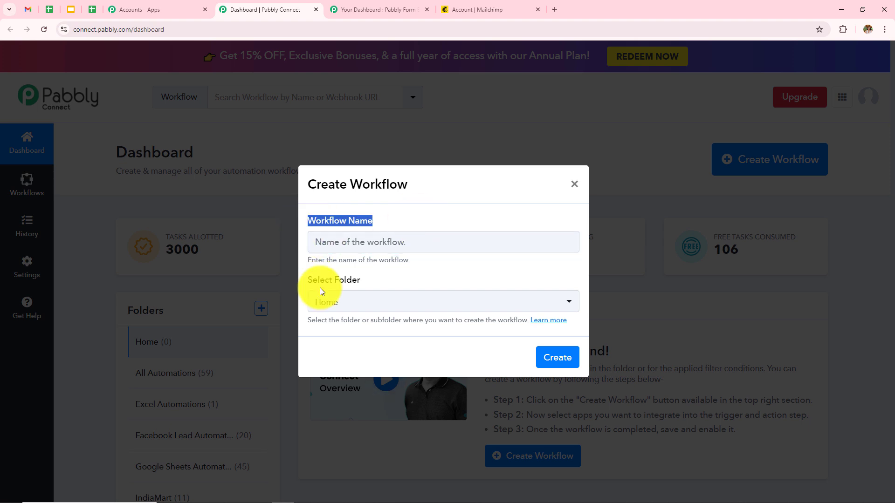
pyautogui.moveTo(306, 281); pyautogui.dragTo(432, 277)
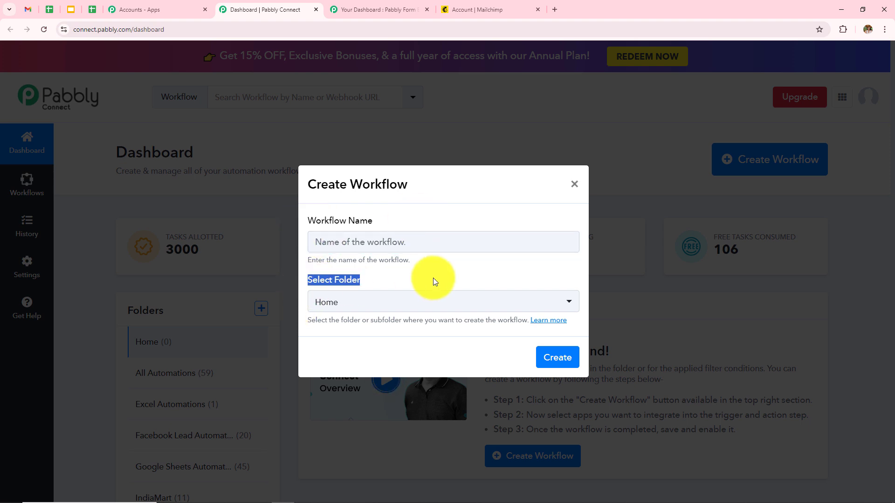
pyautogui.click(424, 238)
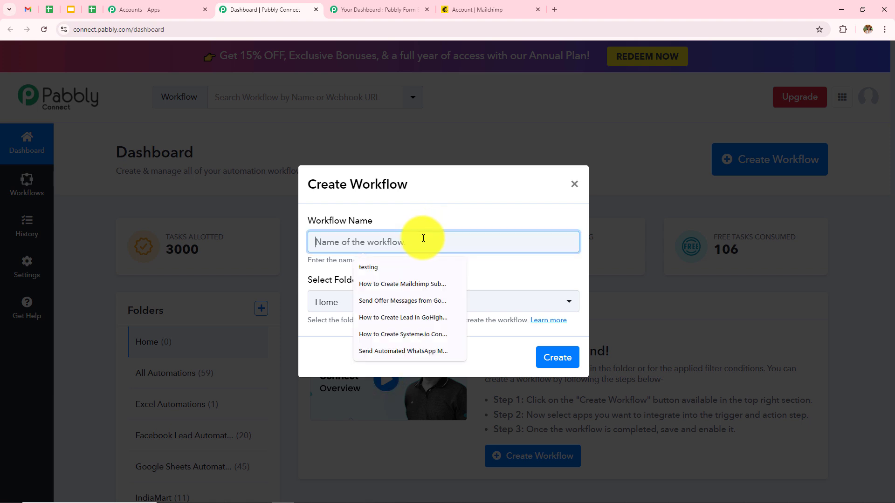
pyautogui.write('How to Create Mailchimp Subscriber on Form Submission via Webhooks')
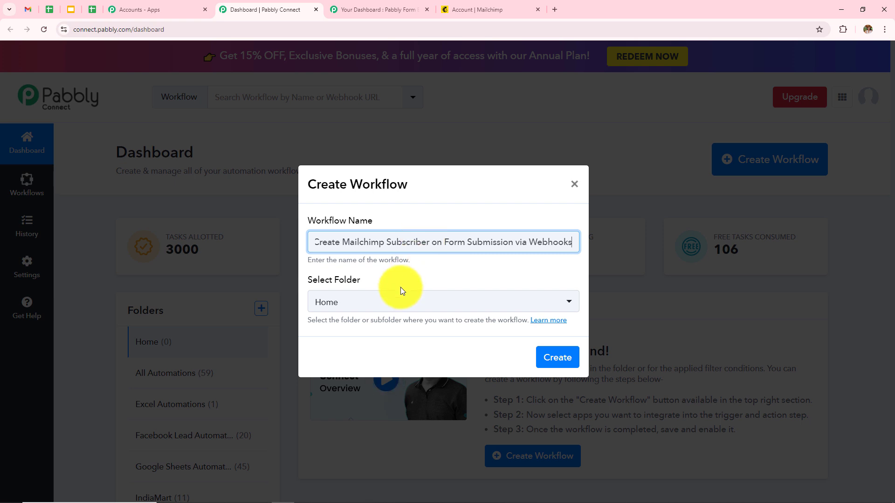
pyautogui.click(406, 308)
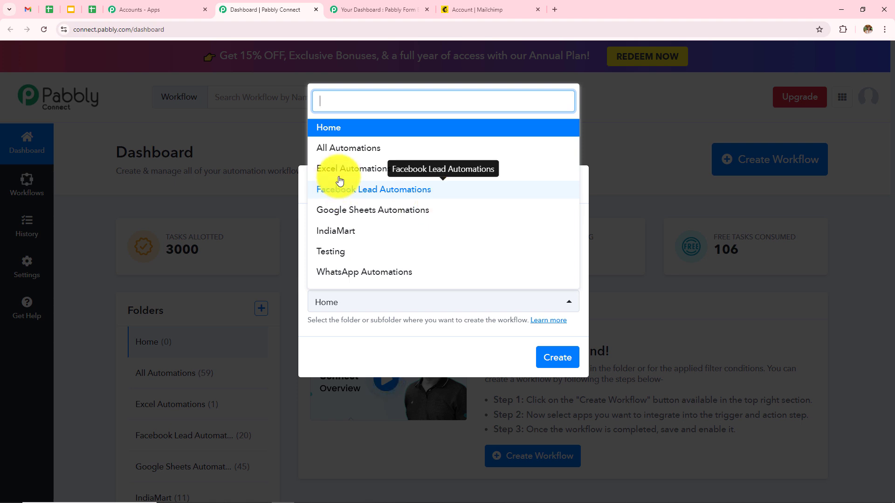
pyautogui.click(341, 148)
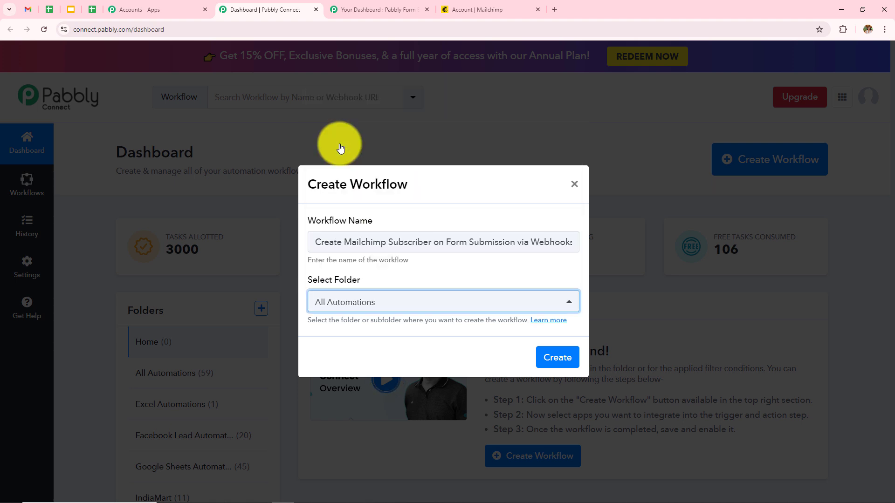
pyautogui.click(561, 360)
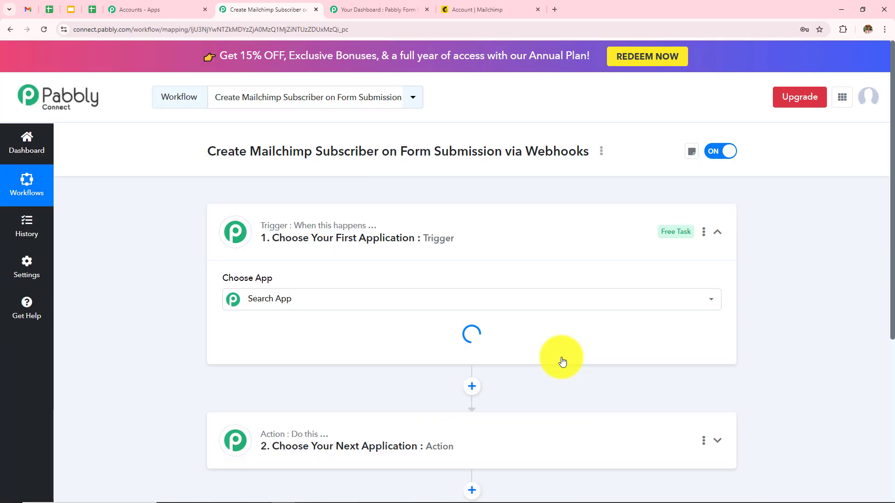
# Step: Collapse the trigger's app picker and look over the empty Trigger and Action steps
pyautogui.click(717, 233)
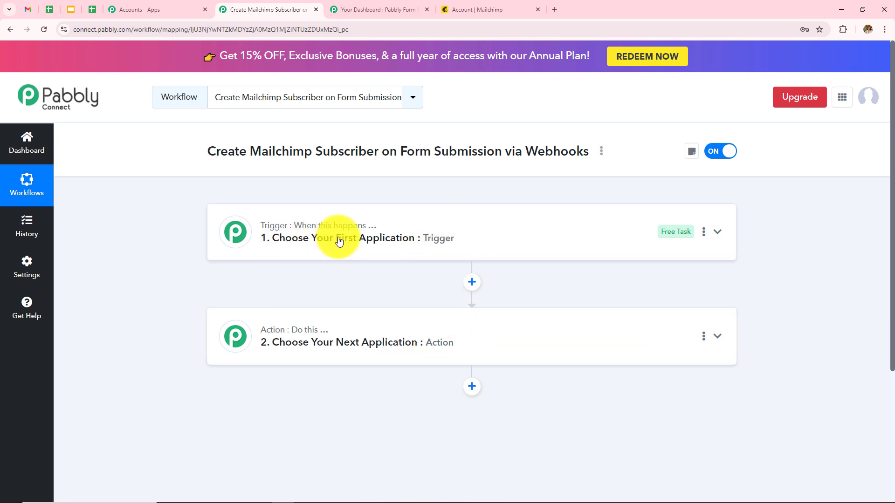
pyautogui.moveTo(290, 329)
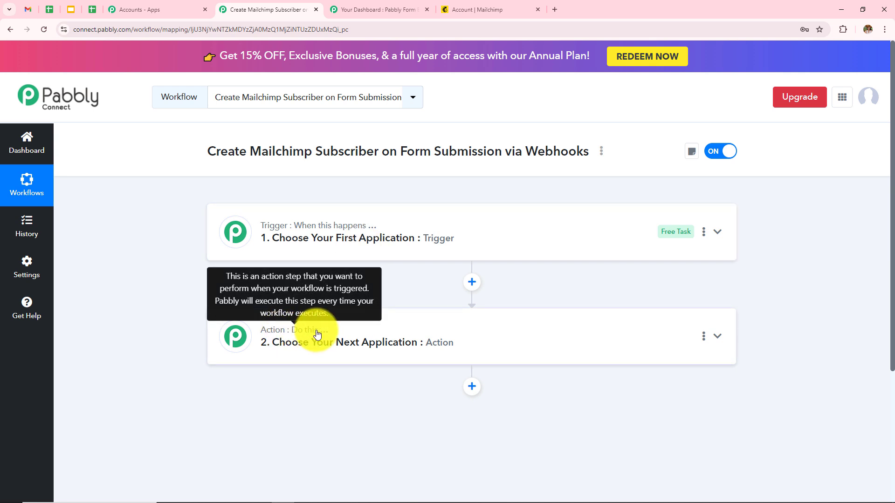
pyautogui.moveTo(311, 234)
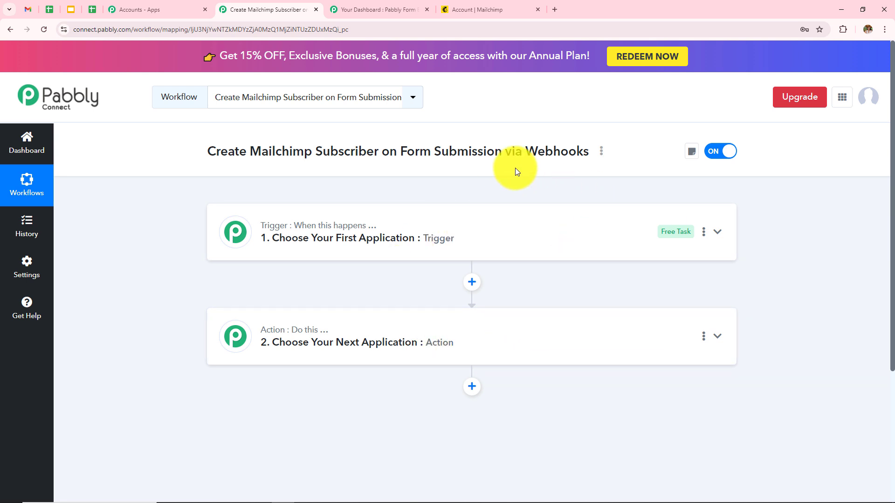
# Step: Set the trigger app to Webhook with the Catch Webhook (Preferred) event
pyautogui.click(409, 244)
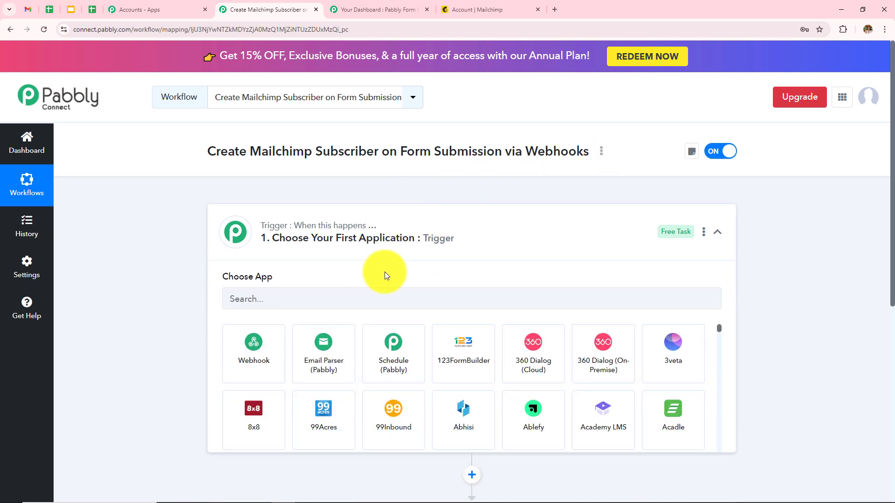
pyautogui.click(427, 306)
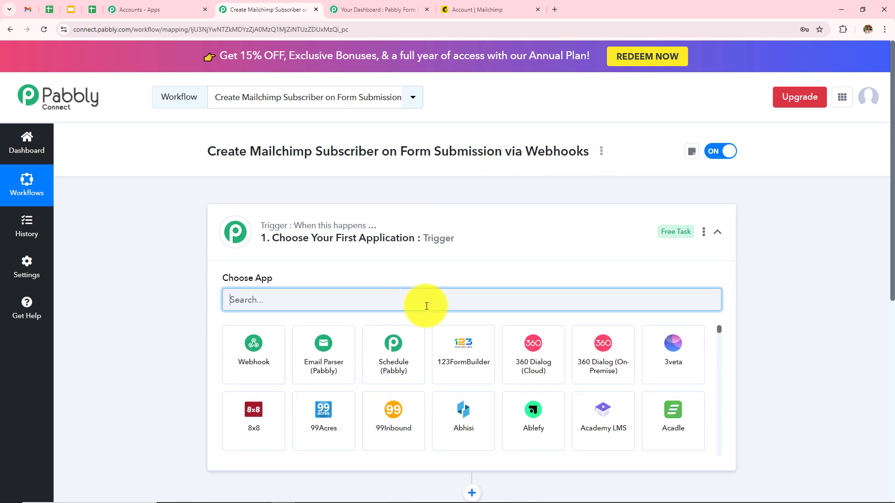
pyautogui.write('Webh')
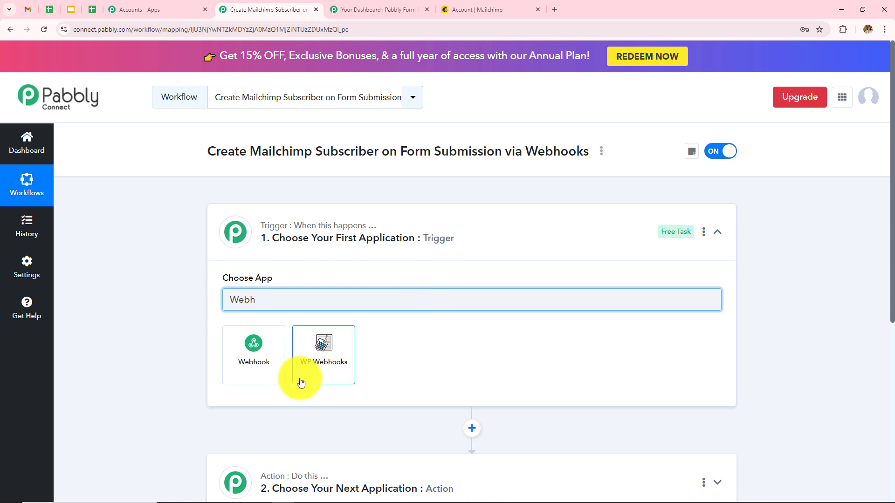
pyautogui.click(270, 365)
pyautogui.click(300, 345)
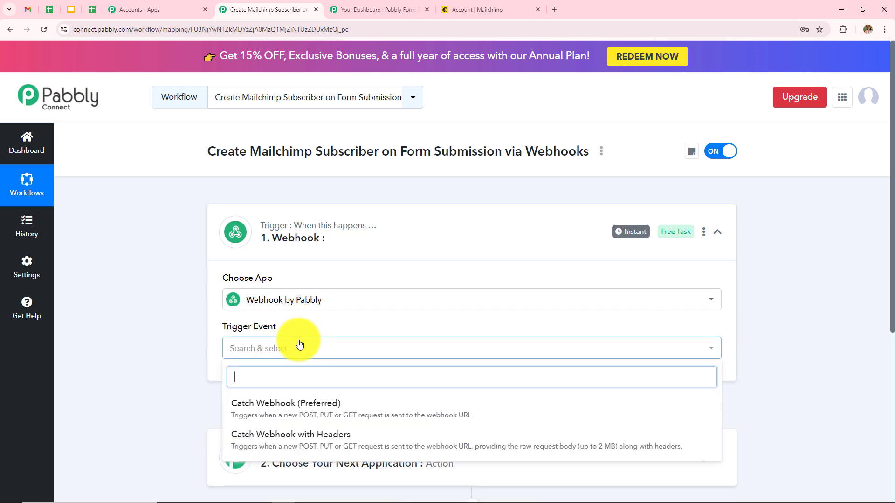
pyautogui.click(303, 410)
# Step: Review the generated webhook URL and its setup instructions
pyautogui.scroll(-3, 270, 349)
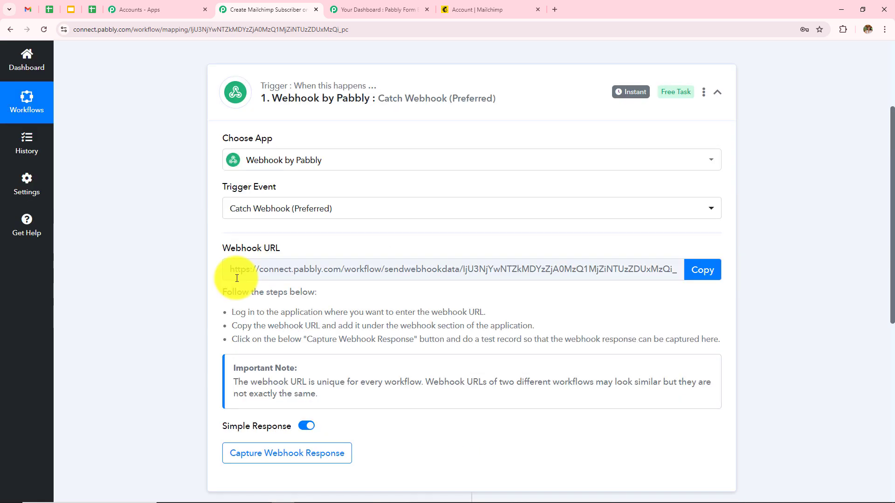
pyautogui.moveTo(225, 269); pyautogui.dragTo(770, 252)
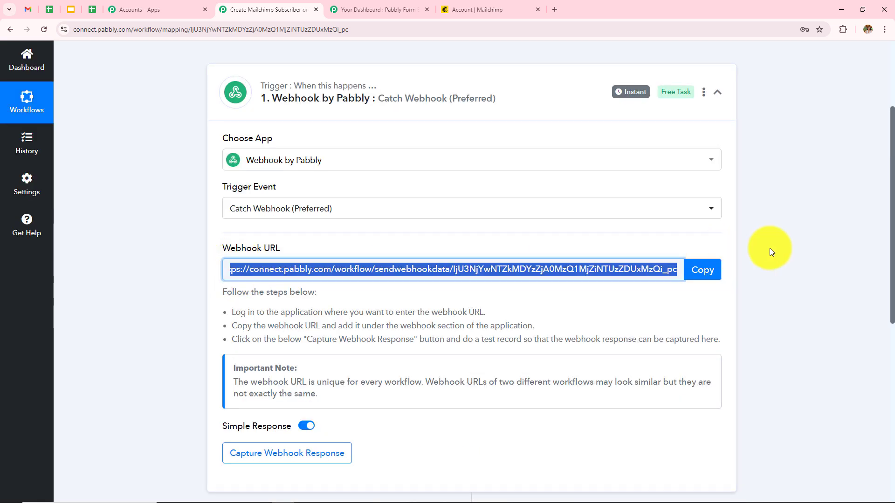
pyautogui.click(770, 248)
pyautogui.moveTo(231, 312); pyautogui.dragTo(812, 330)
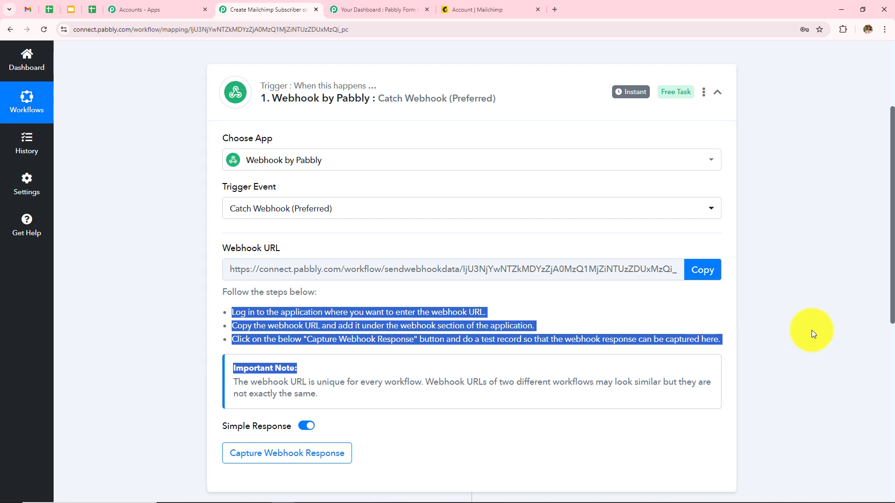
pyautogui.click(798, 330)
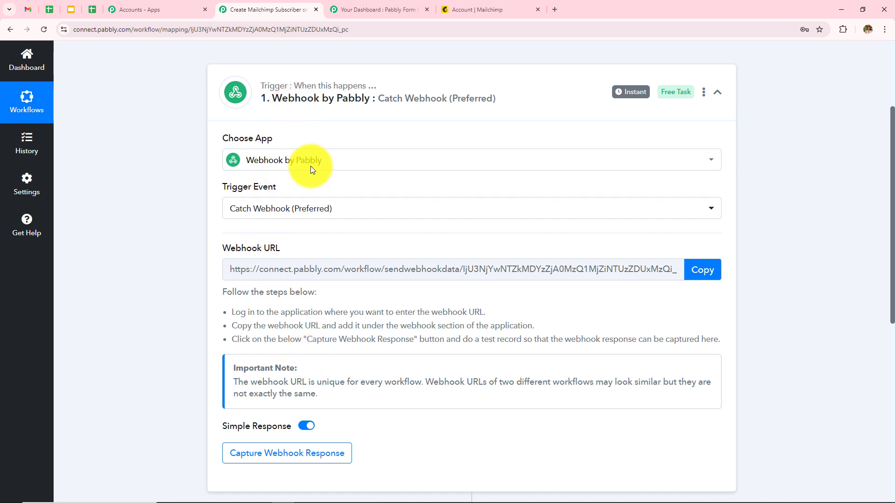
# Step: Preview the Connect With Us! form from the Form Builder dashboard
pyautogui.click(357, 10)
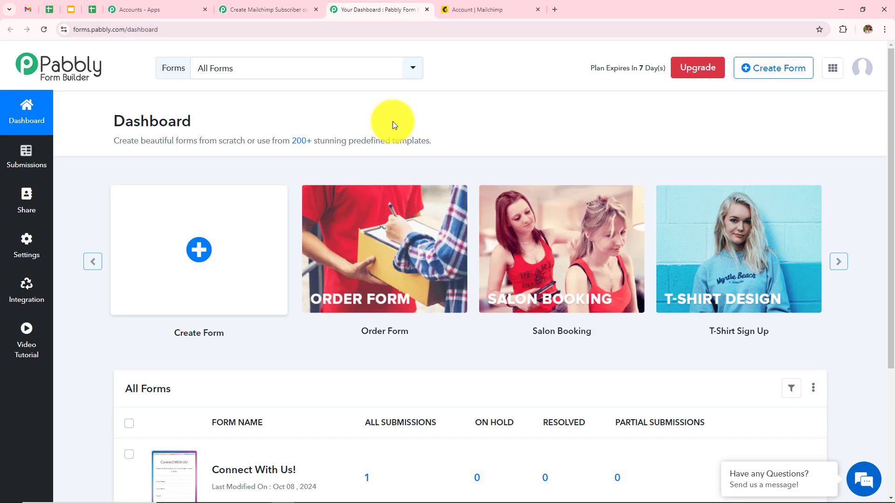
pyautogui.scroll(-4, 392, 122)
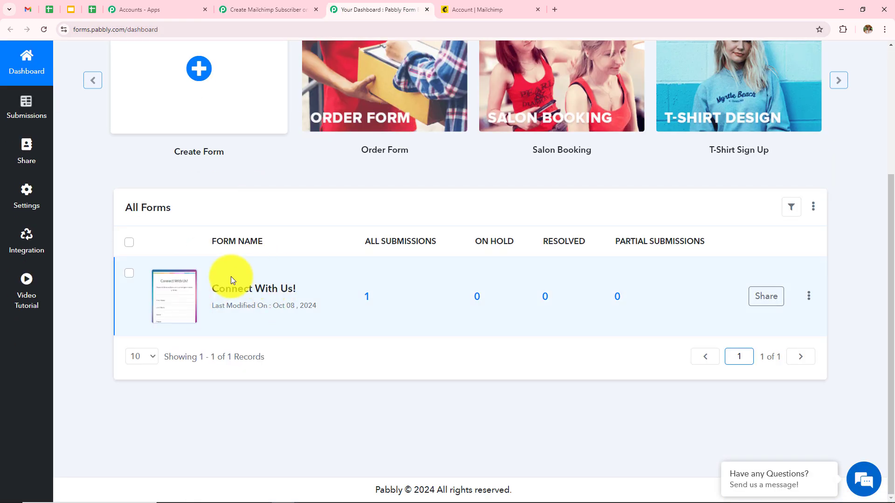
pyautogui.click(171, 303)
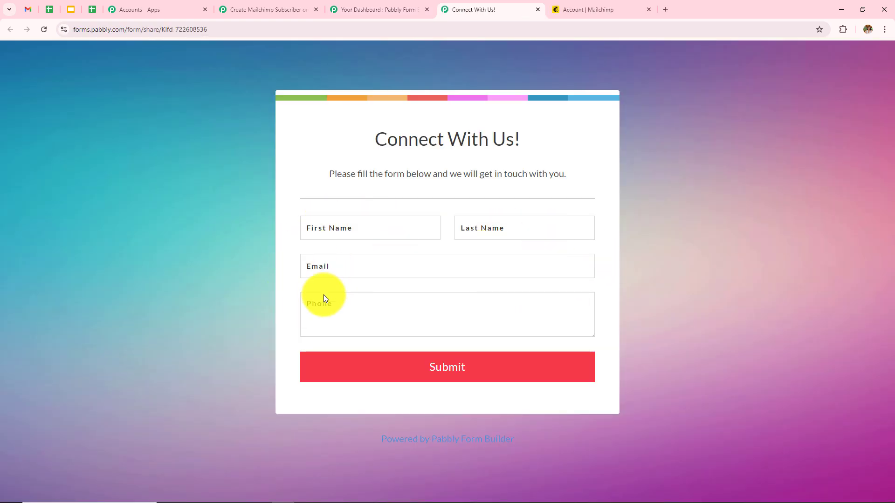
# Step: Copy the workflow's webhook URL and open the form's Integration settings in Form Builder
pyautogui.click(259, 9)
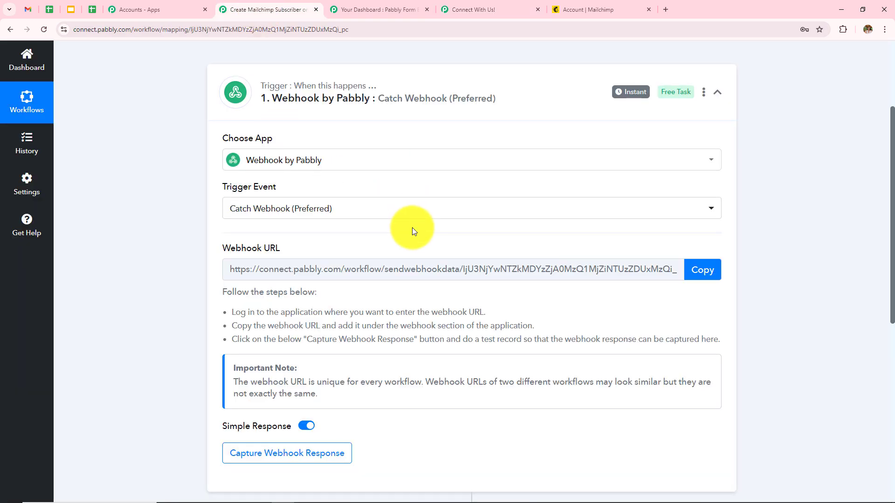
pyautogui.click(696, 278)
pyautogui.click(394, 10)
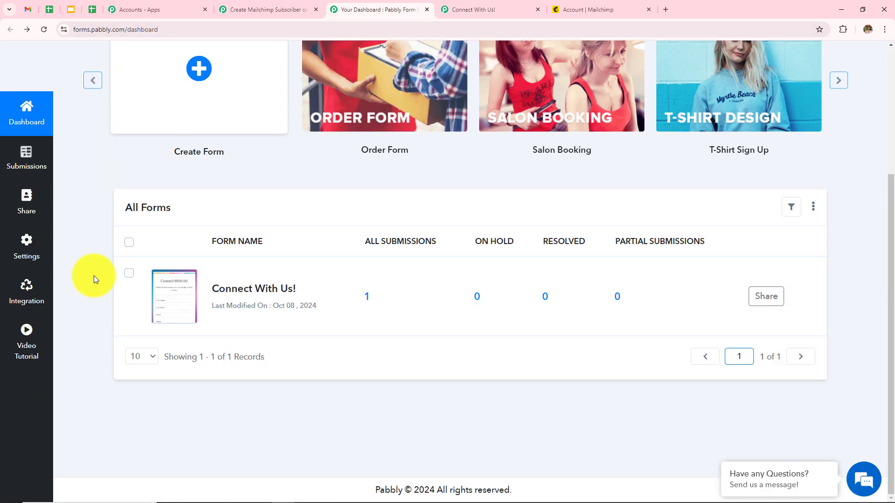
pyautogui.click(20, 298)
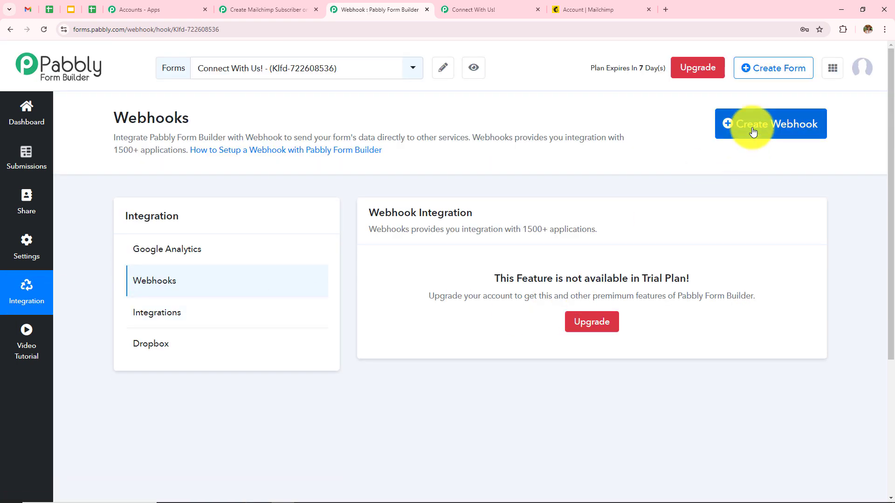
# Step: Save the copied Pabbly Connect URL as the form's new webhook, then return to the workflow
pyautogui.click(748, 128)
pyautogui.click(346, 136)
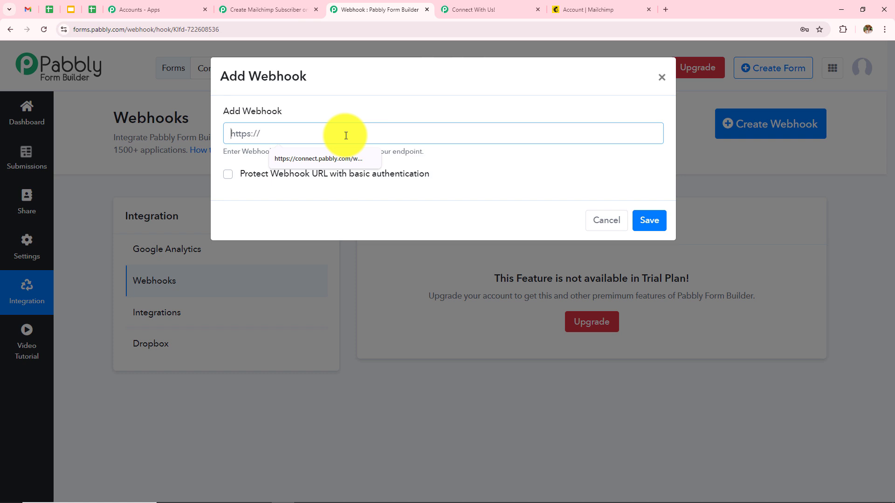
pyautogui.hotkey('ctrl', 'v')
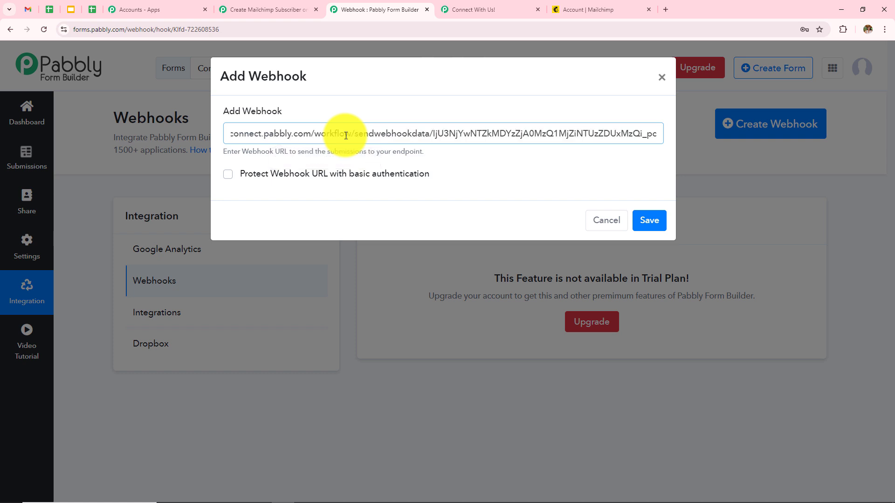
pyautogui.click(650, 220)
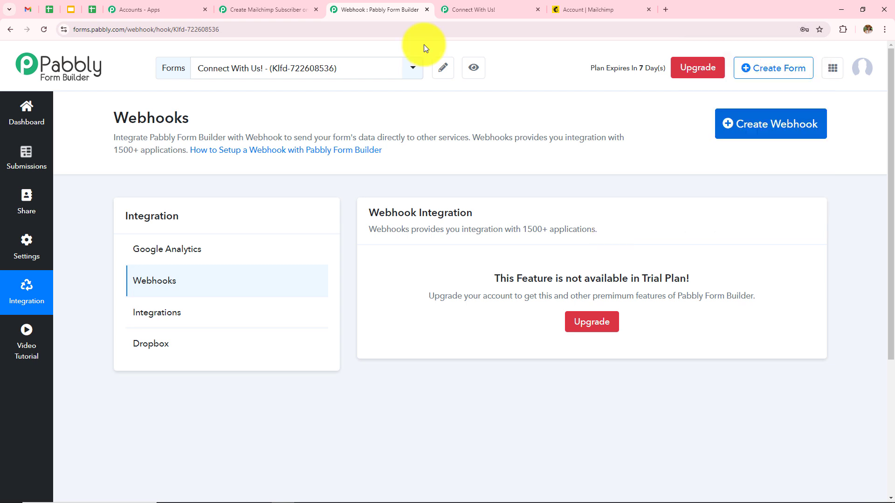
pyautogui.click(302, 5)
pyautogui.scroll(-4, 565, 209)
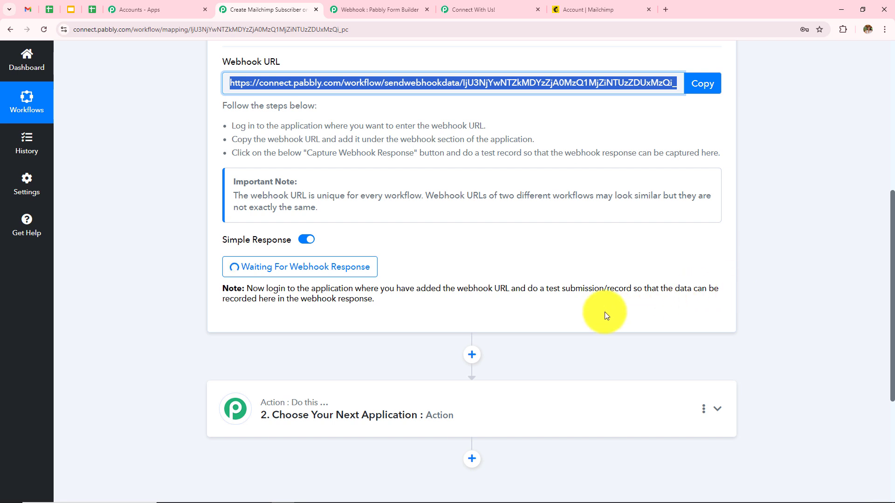
# Step: Scroll past Waiting For Webhook Response and switch to the Connect With Us! form
pyautogui.scroll(-3, 592, 312)
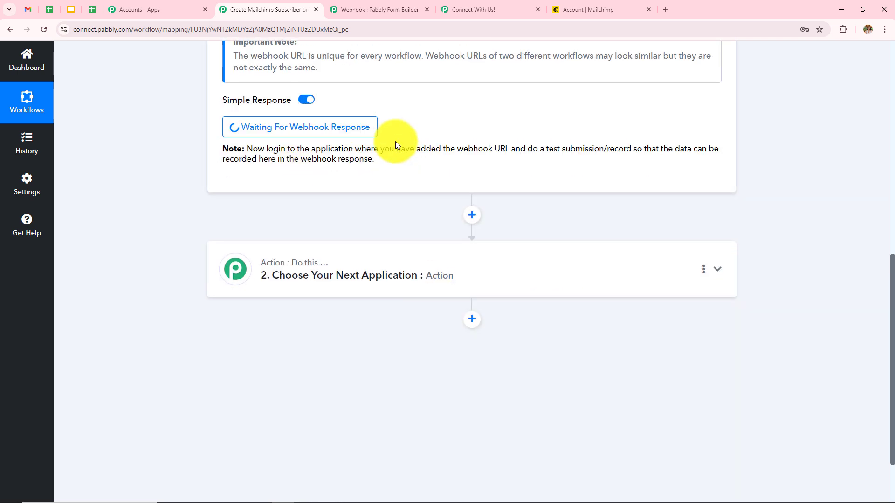
pyautogui.click(466, 9)
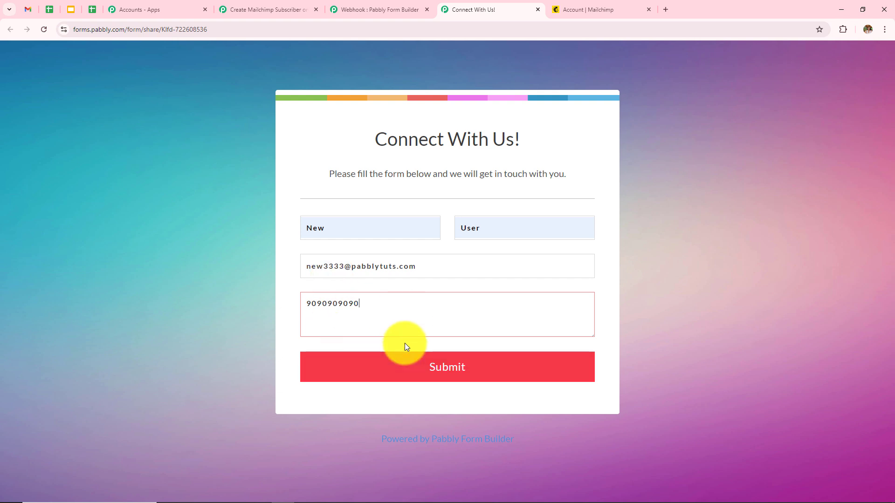
# Step: Submit the filled test entry, confirm the success message, and return to the workflow
pyautogui.click(415, 371)
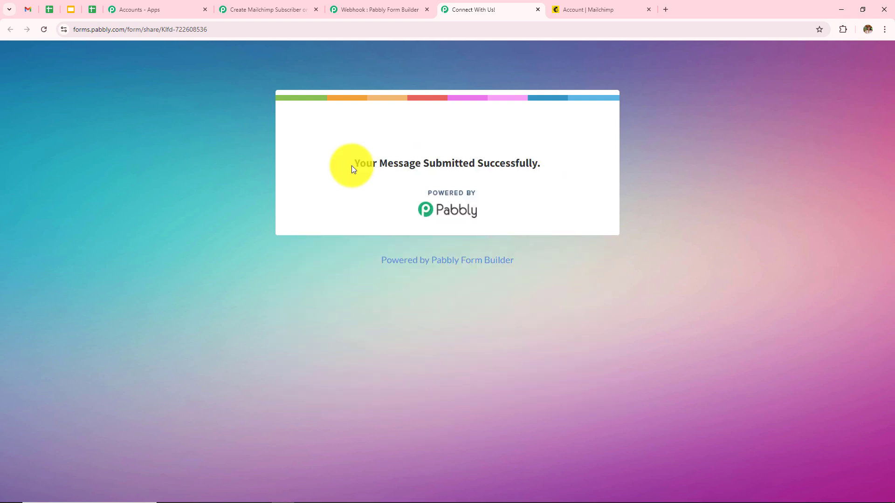
pyautogui.moveTo(351, 166); pyautogui.dragTo(558, 177)
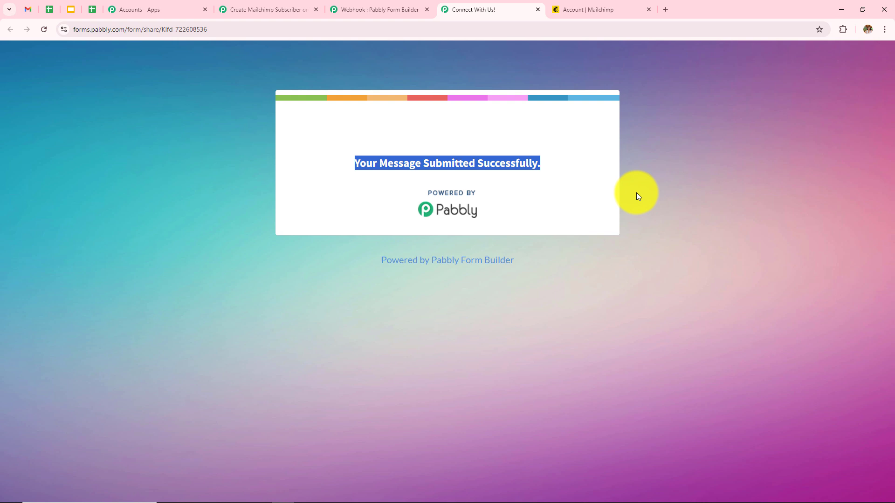
pyautogui.click(272, 17)
# Step: Check the captured first name, last name, phone and e-mail values in Response Received
pyautogui.scroll(-3, 537, 353)
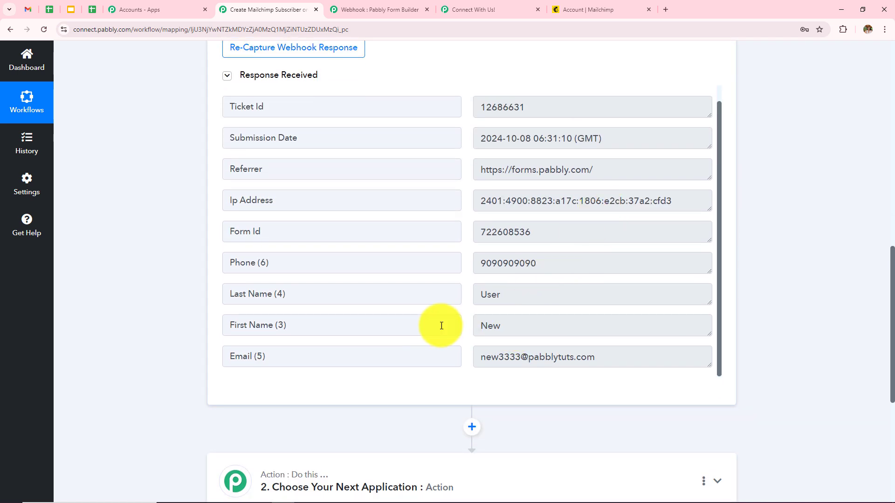
pyautogui.doubleClick(490, 326)
pyautogui.doubleClick(519, 292)
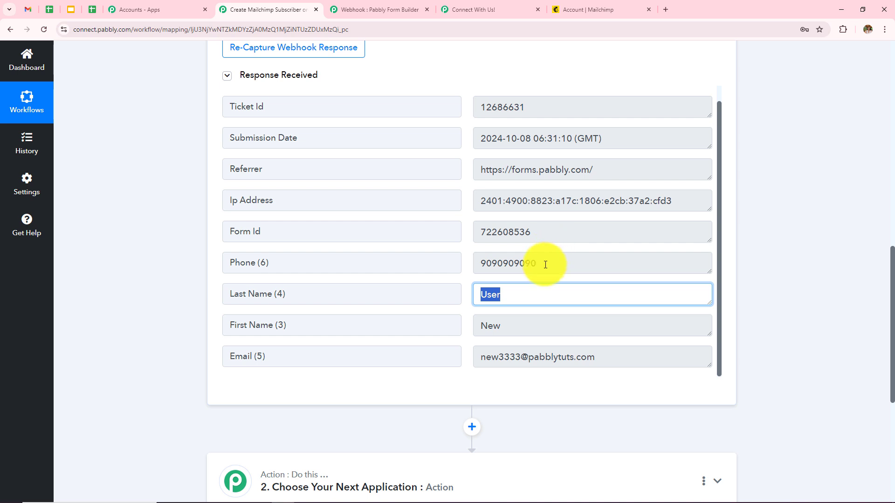
pyautogui.moveTo(538, 262); pyautogui.dragTo(472, 272)
pyautogui.click(597, 357)
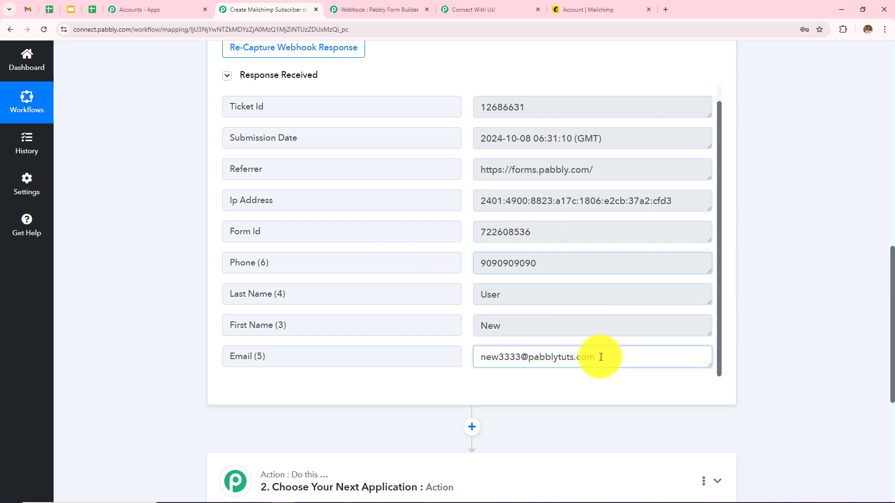
pyautogui.moveTo(476, 357); pyautogui.dragTo(600, 346)
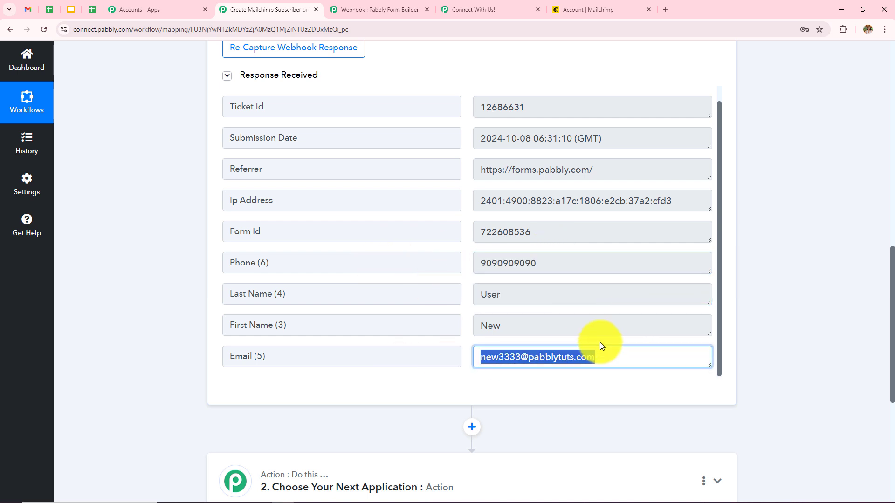
pyautogui.click(778, 285)
pyautogui.scroll(9, 777, 286)
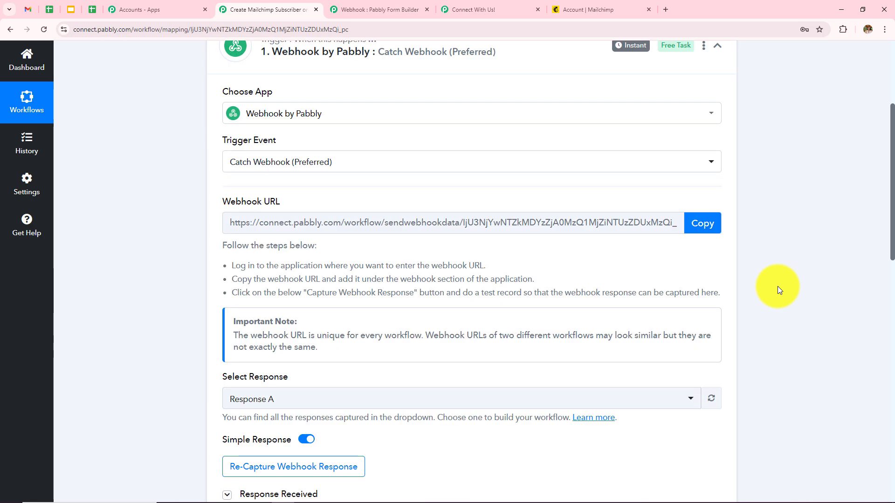
pyautogui.scroll(4, 778, 290)
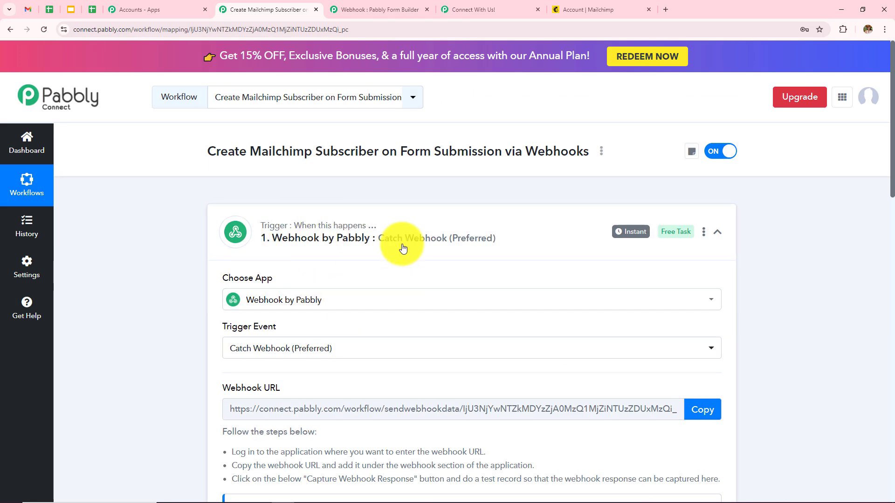
# Step: Cross-check the saved webhook and the form's confirmation page, then scroll to the Action step
pyautogui.click(387, 10)
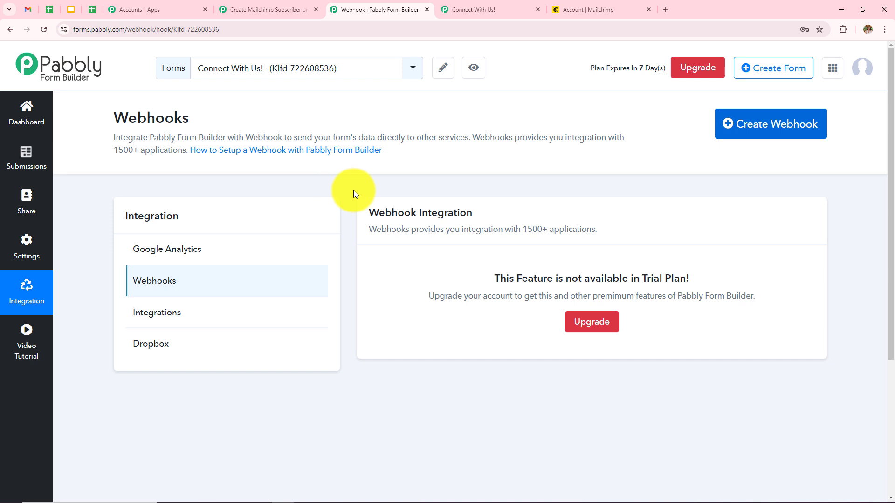
pyautogui.click(261, 10)
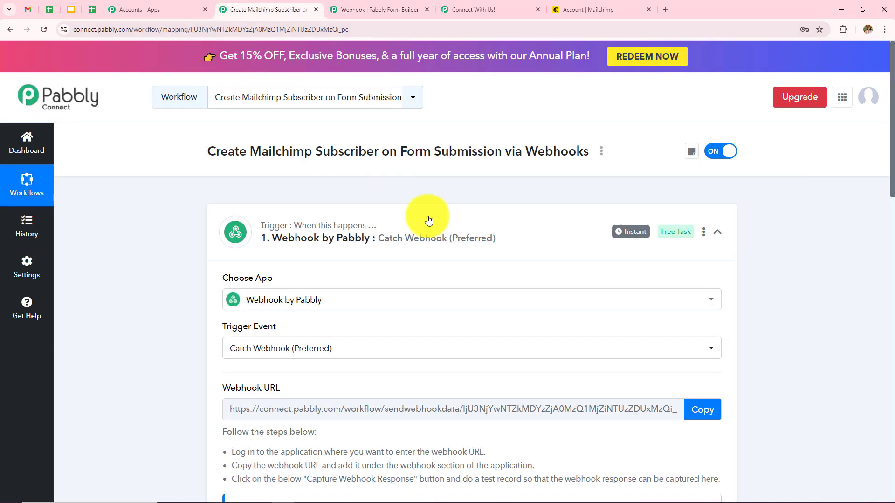
pyautogui.scroll(-3, 491, 276)
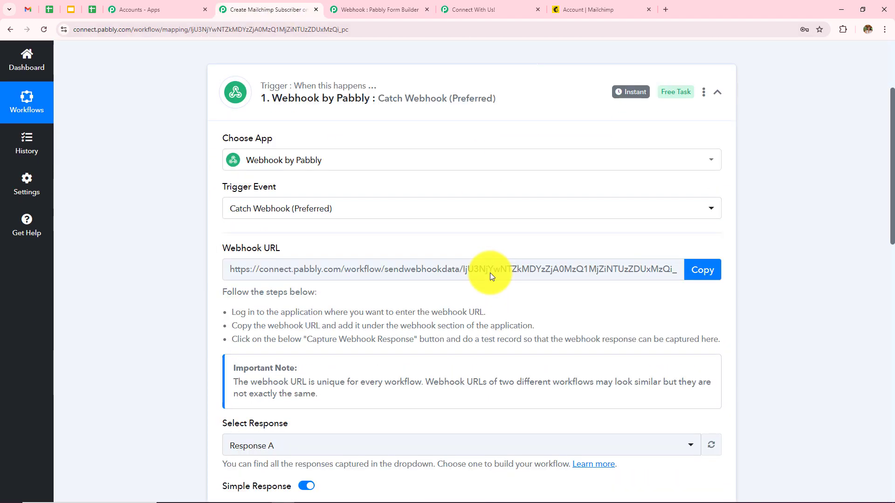
pyautogui.click(479, 6)
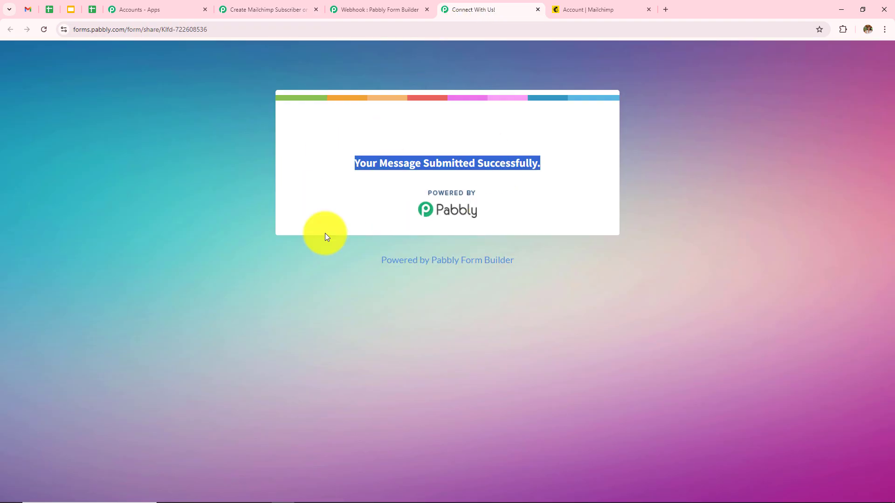
pyautogui.click(272, 2)
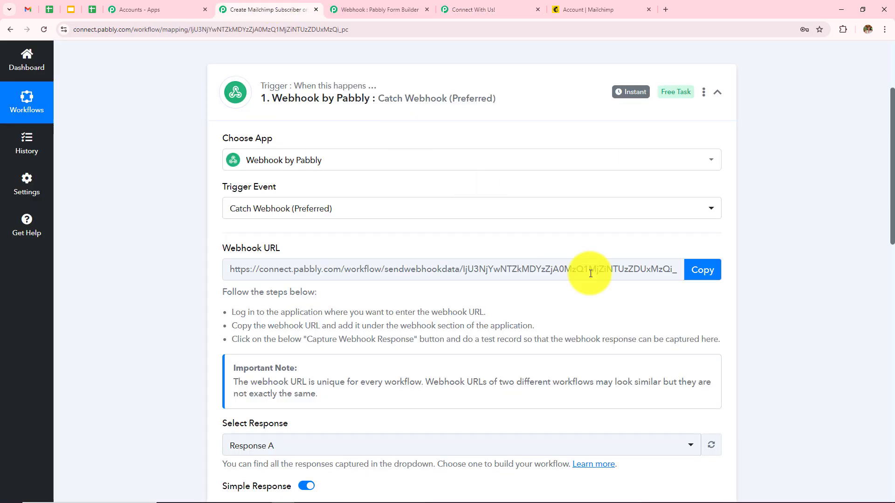
pyautogui.scroll(-10, 422, 366)
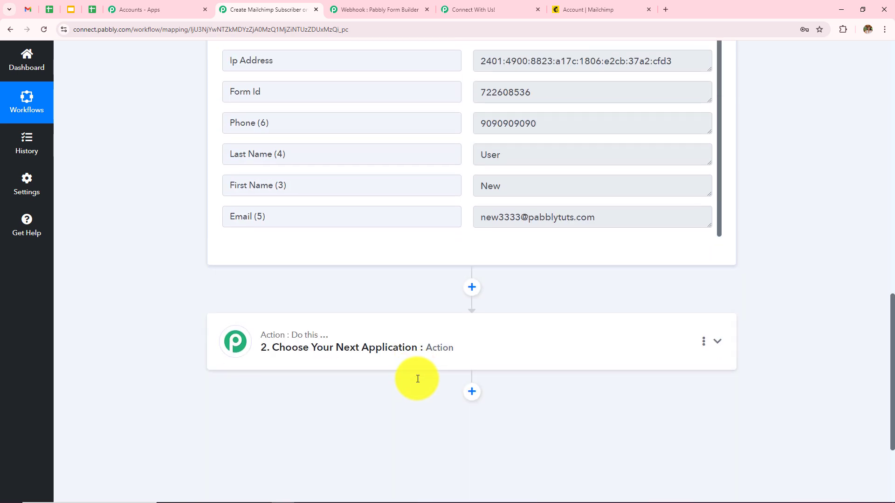
# Step: Make step 2 a Mailchimp 'Add New Member with Custom Fields' action and start the account connection
pyautogui.click(479, 310)
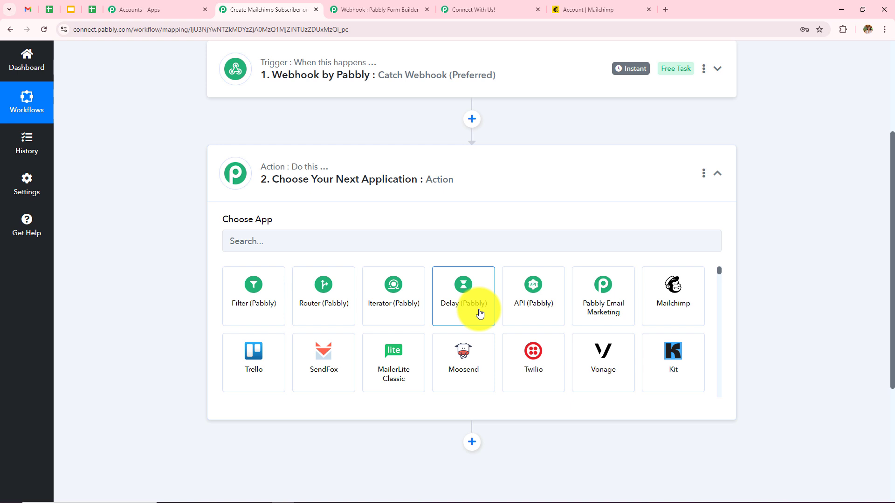
pyautogui.click(320, 239)
pyautogui.write('Mail')
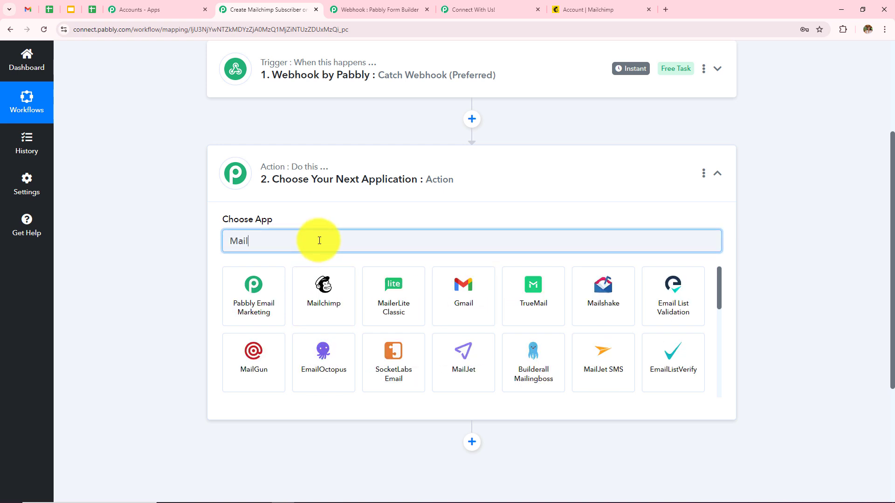
pyautogui.click(335, 300)
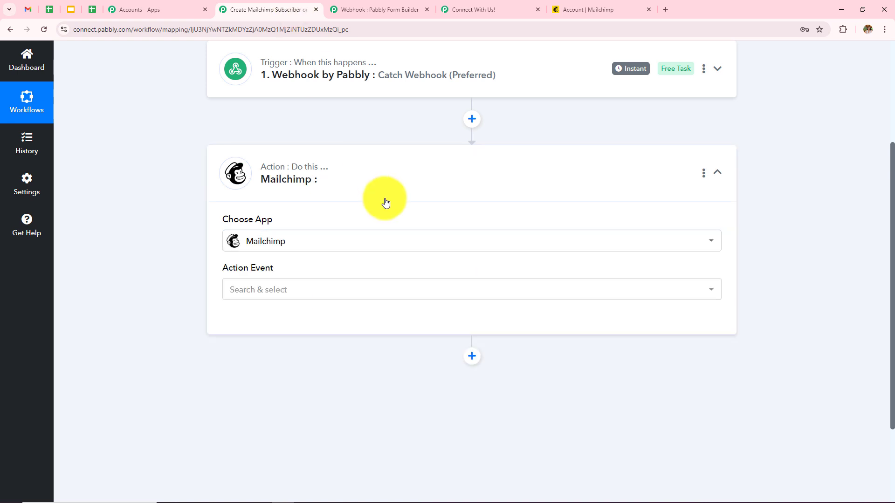
pyautogui.click(385, 290)
pyautogui.click(308, 133)
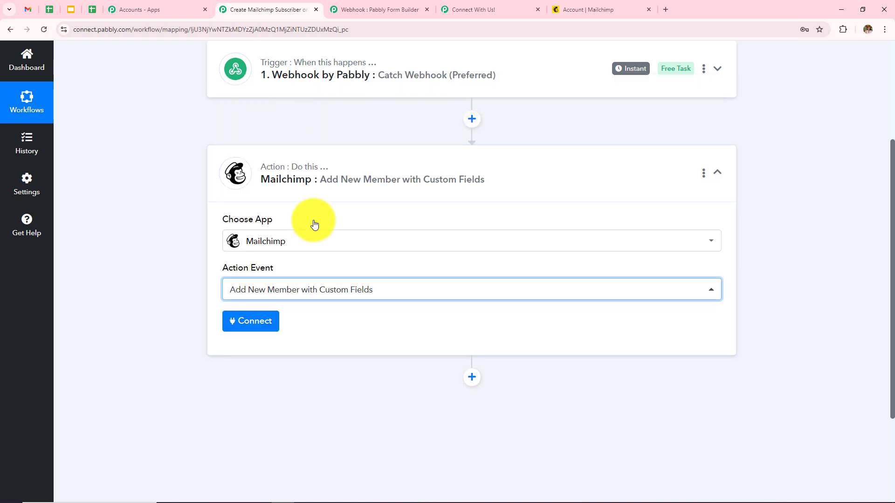
pyautogui.click(260, 322)
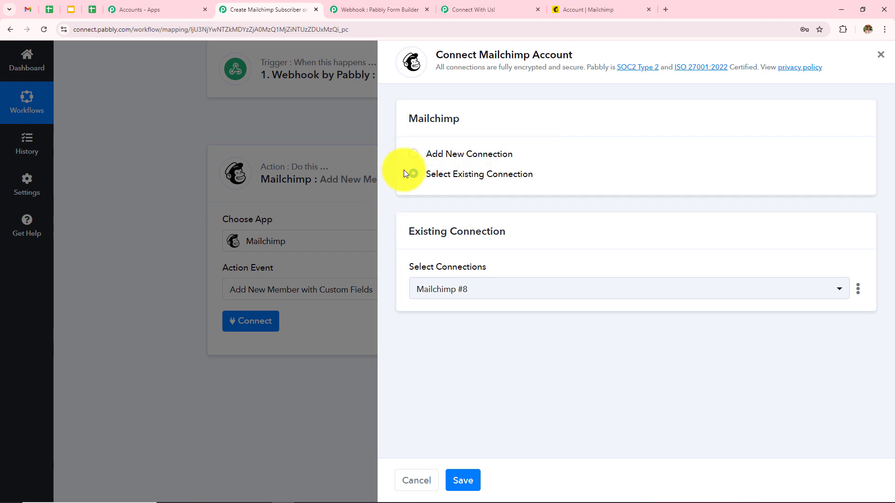
# Step: Start a new Mailchimp connection and review the Data Center field's help text
pyautogui.click(410, 155)
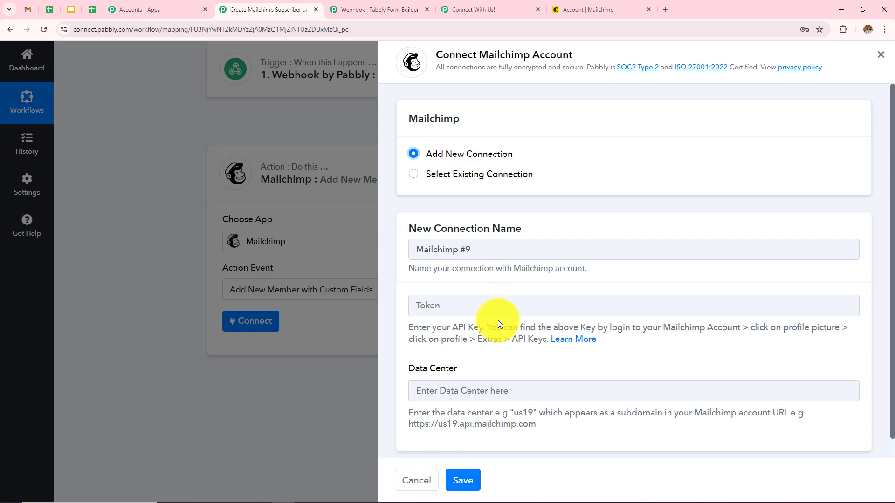
pyautogui.click(488, 306)
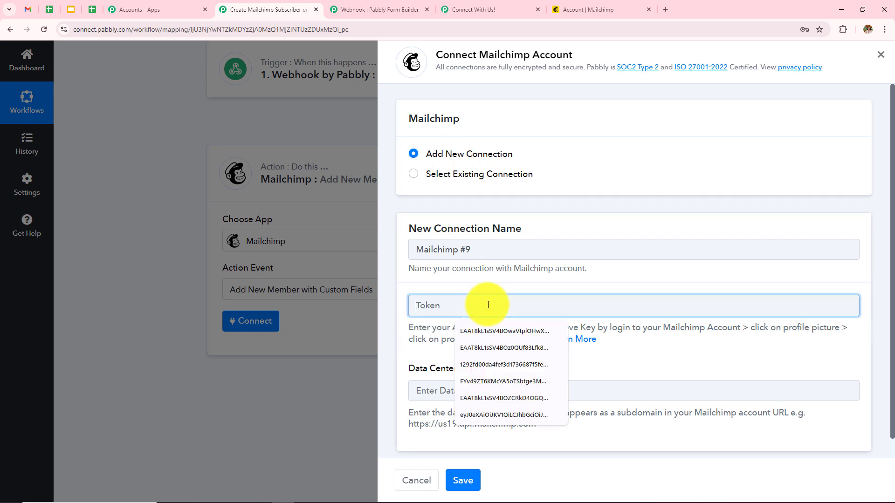
pyautogui.click(428, 392)
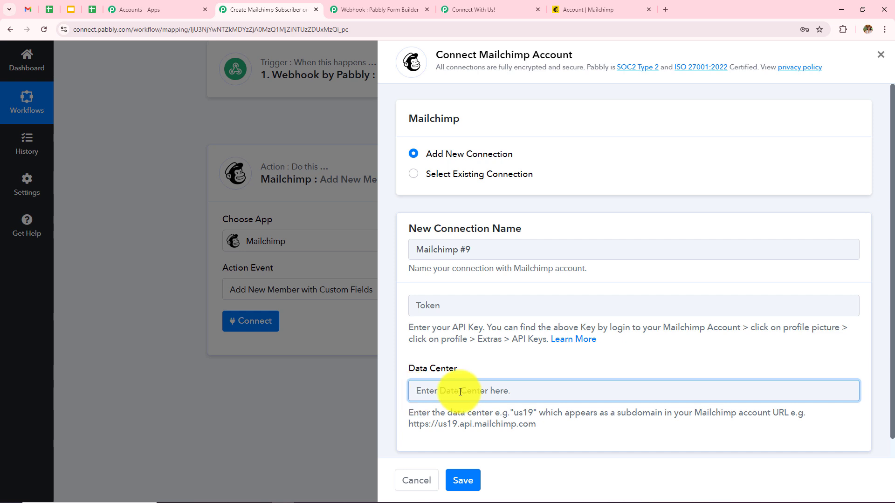
pyautogui.moveTo(408, 368); pyautogui.dragTo(472, 368)
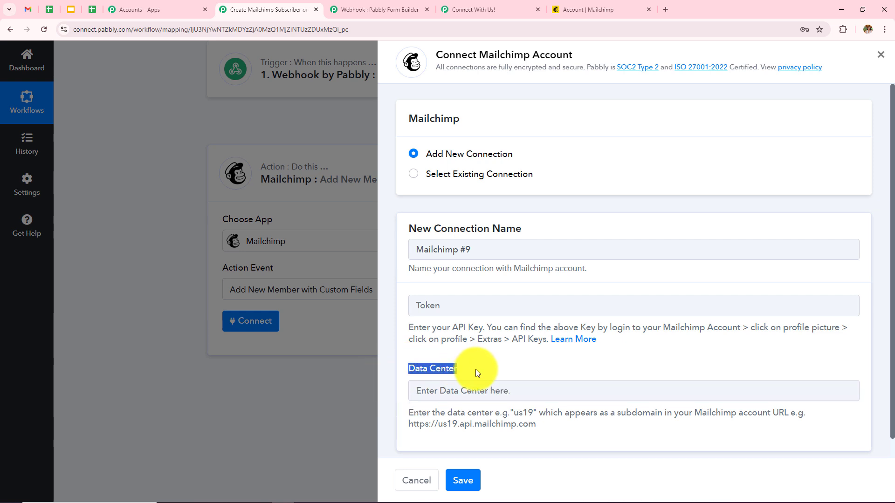
pyautogui.click(368, 416)
pyautogui.moveTo(409, 413); pyautogui.dragTo(734, 423)
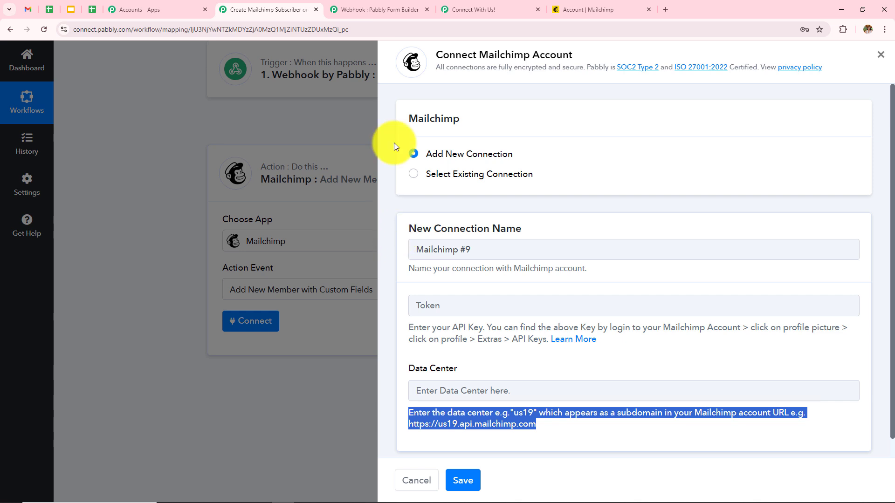
# Step: Read the data center from the Mailchimp URL, enter us6, then return to Mailchimp
pyautogui.click(596, 10)
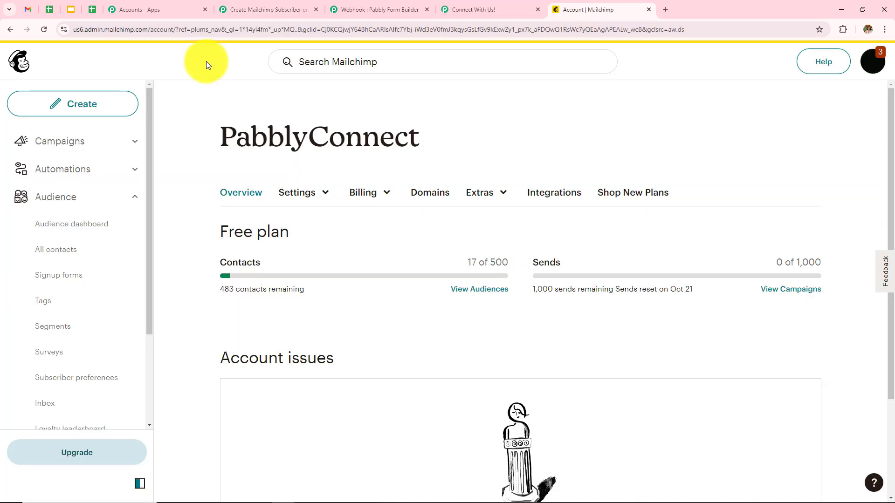
pyautogui.click(85, 31)
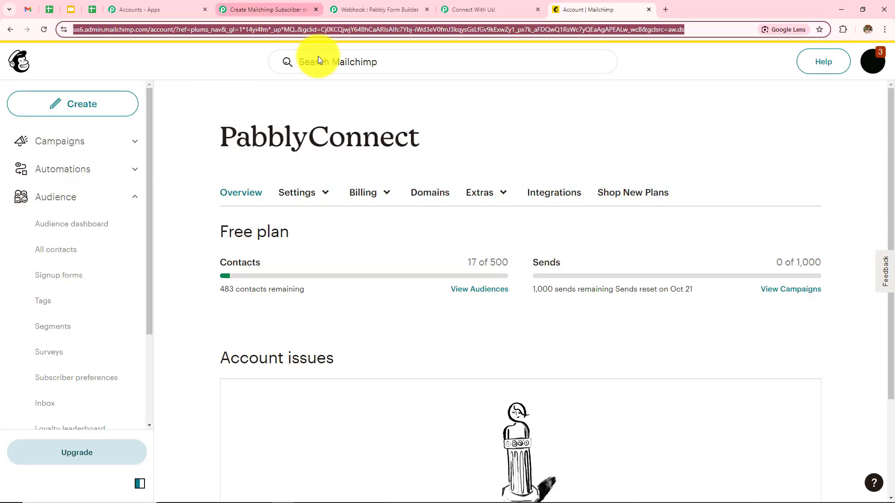
pyautogui.click(280, 9)
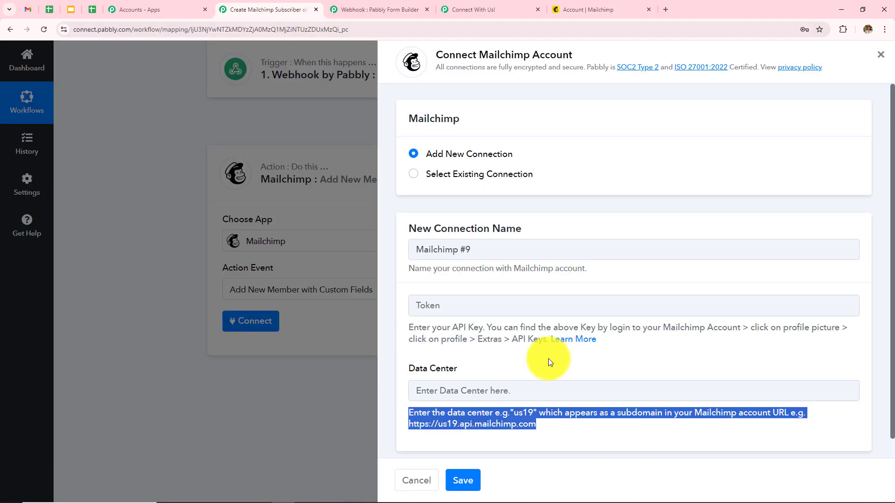
pyautogui.click(536, 394)
pyautogui.write('us6')
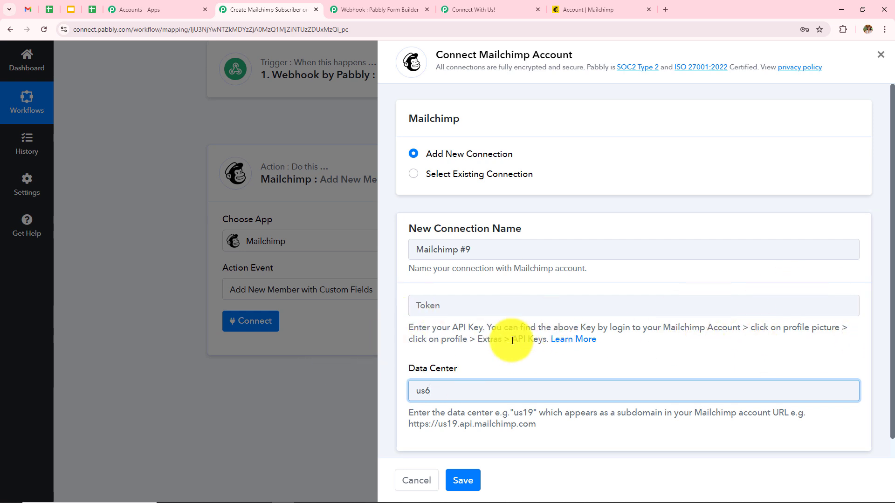
pyautogui.click(583, 5)
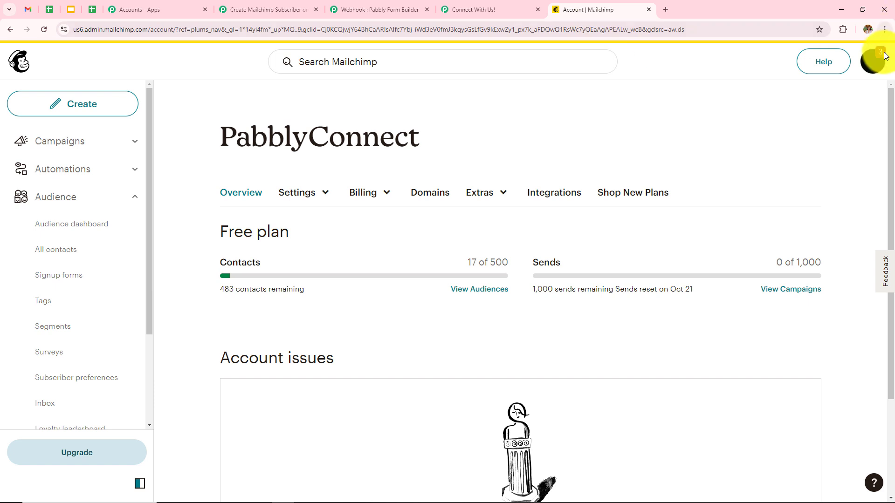
# Step: Go to Mailchimp's API keys page through Profile > Extras
pyautogui.click(870, 62)
pyautogui.click(739, 155)
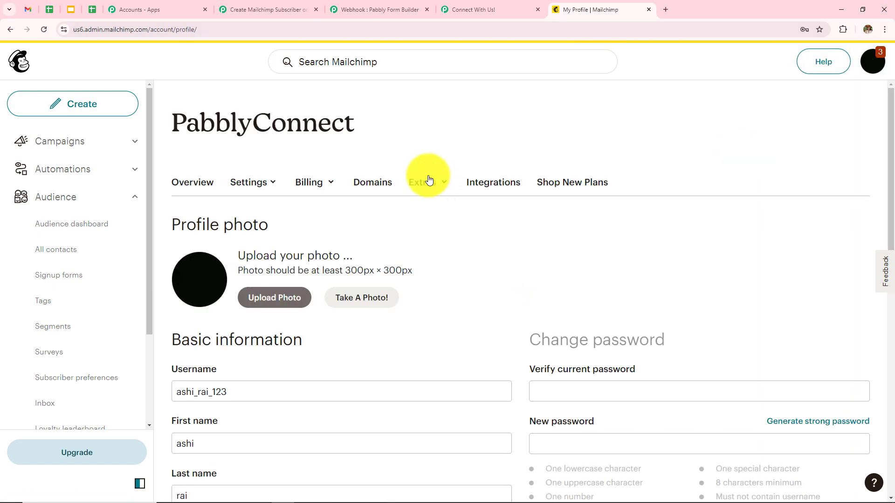
pyautogui.click(429, 184)
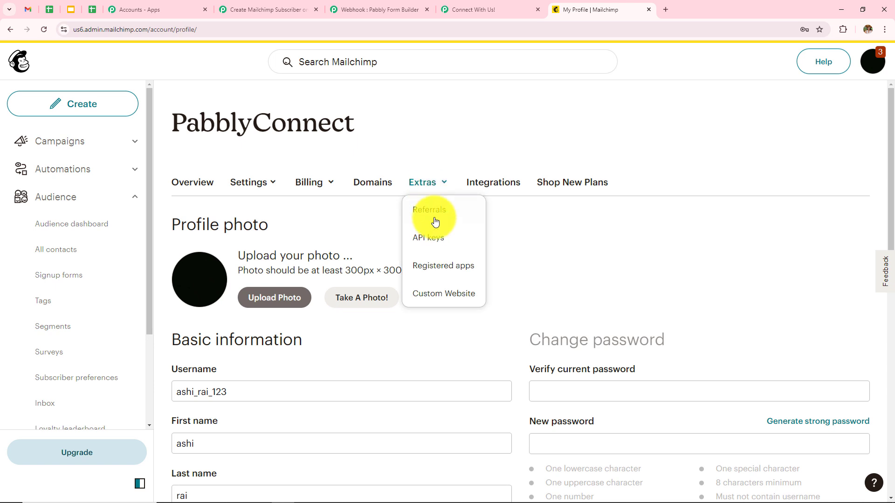
pyautogui.click(440, 241)
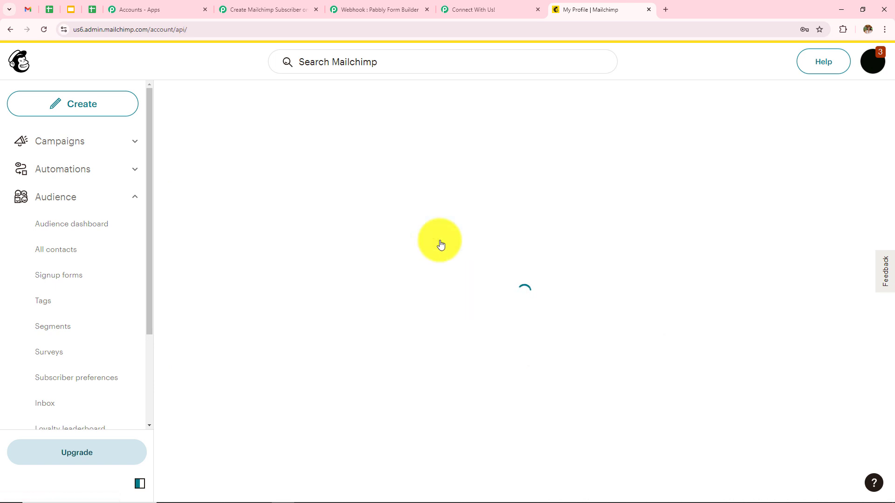
pyautogui.moveTo(891, 106); pyautogui.dragTo(889, 499)
# Step: Generate a new API key named 'testing' and copy it to the clipboard
pyautogui.click(197, 365)
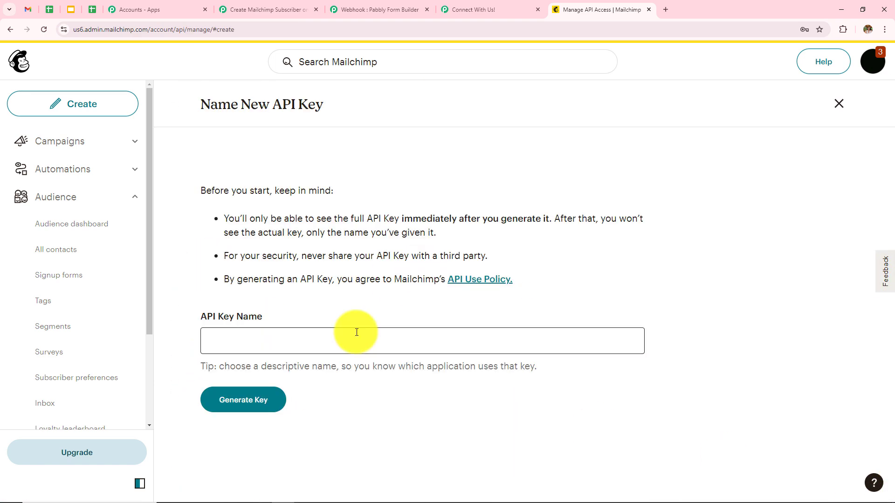
pyautogui.click(356, 332)
pyautogui.write('tes')
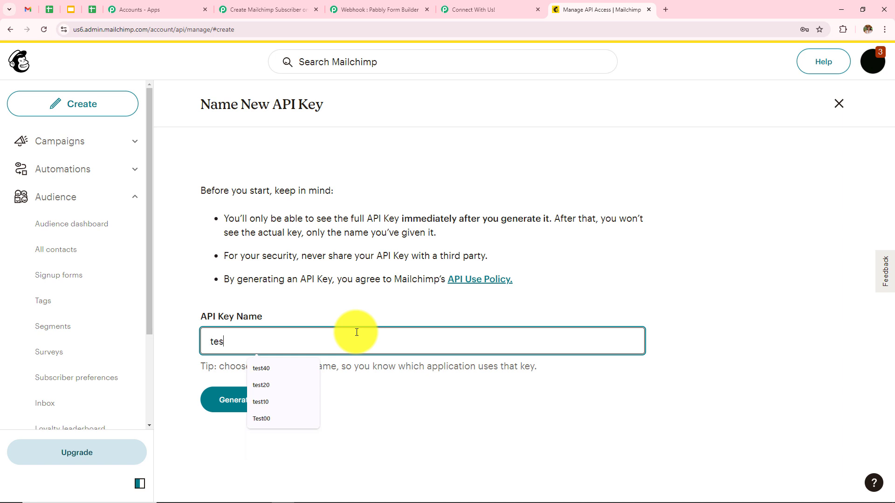
pyautogui.write('ting')
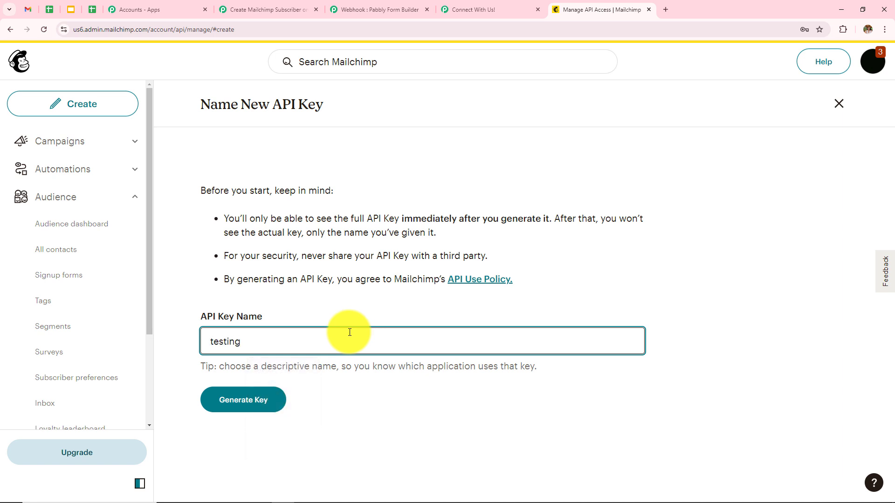
pyautogui.click(246, 404)
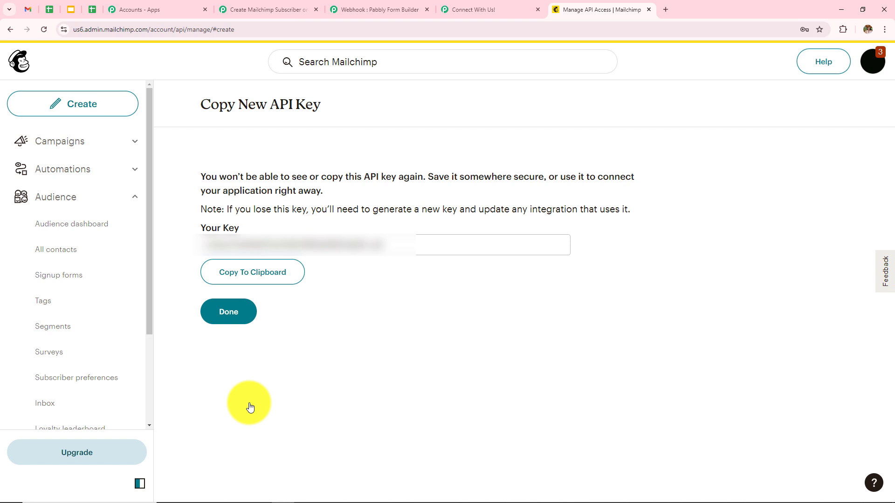
pyautogui.click(266, 276)
# Step: Paste the copied API key as the Token and save the Mailchimp #9 connection
pyautogui.click(14, 29)
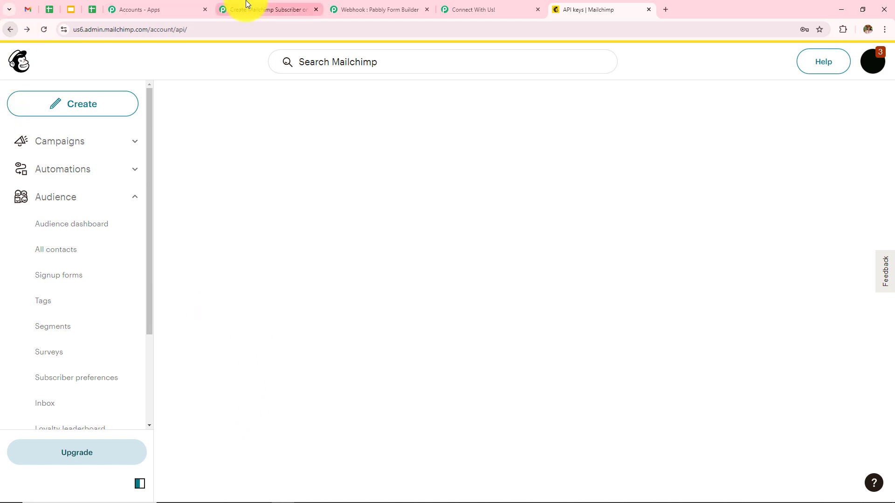
pyautogui.click(261, 9)
pyautogui.click(468, 305)
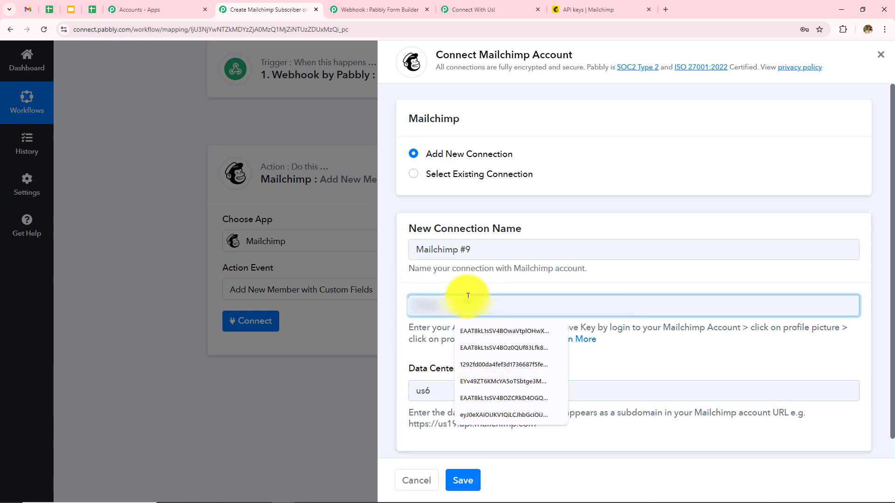
pyautogui.hotkey('ctrl', 'v')
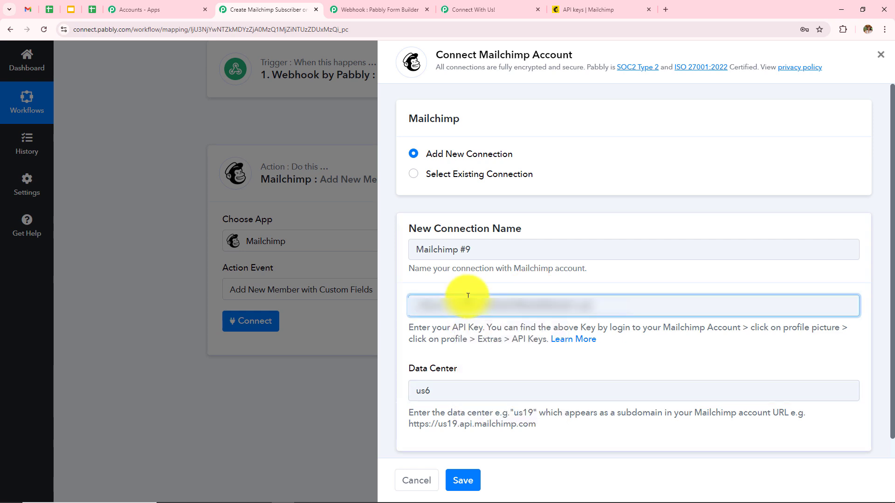
pyautogui.click(471, 482)
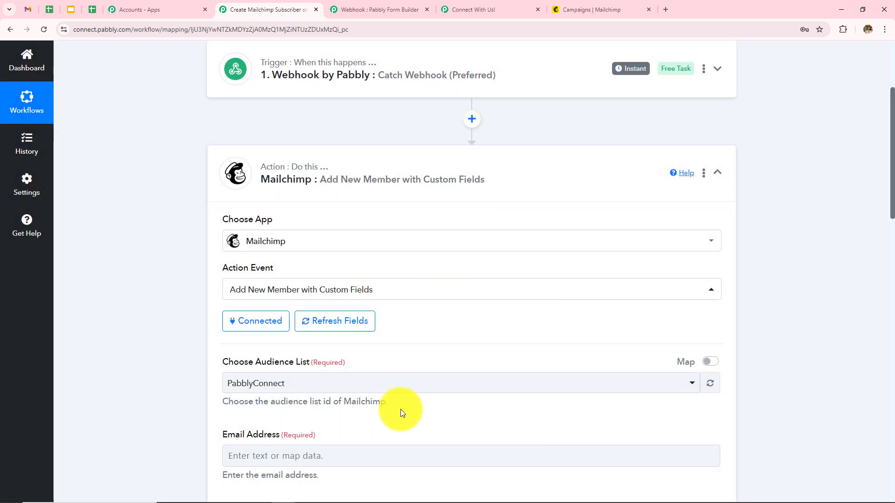
# Step: Select PabblyConnect as the Mailchimp audience list
pyautogui.scroll(-8, 427, 366)
pyautogui.scroll(-7, 427, 365)
pyautogui.scroll(14, 427, 366)
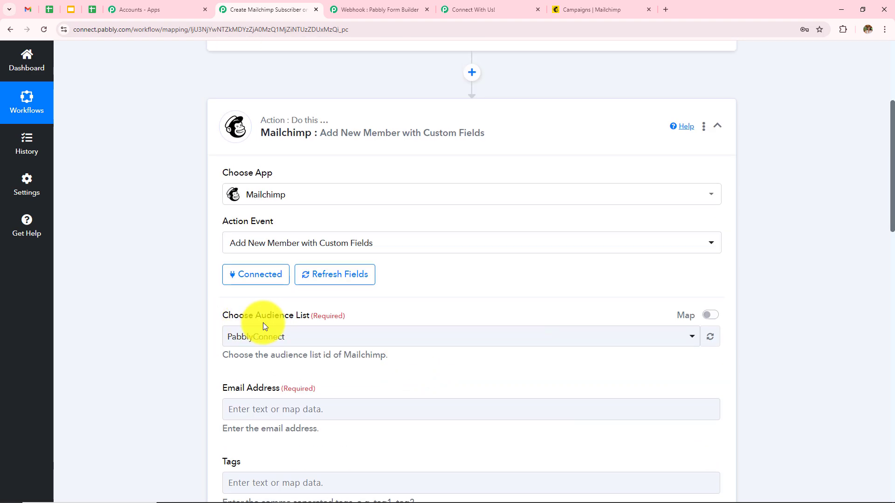
pyautogui.click(302, 345)
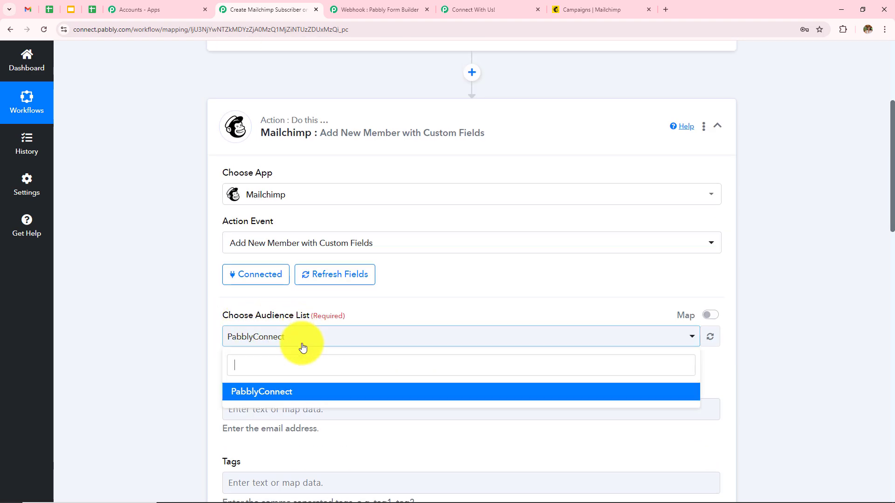
pyautogui.click(285, 393)
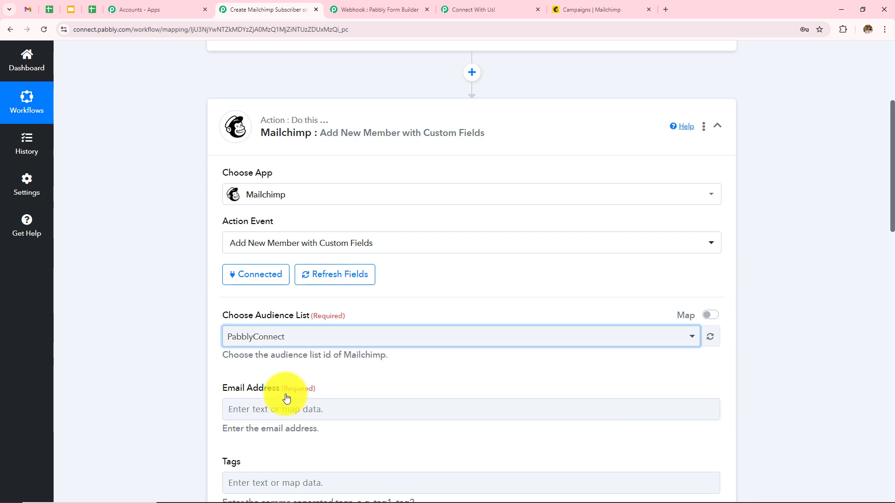
# Step: Map the webhook's Email (5) value into the Email Address field
pyautogui.scroll(-2, 287, 399)
pyautogui.click(320, 318)
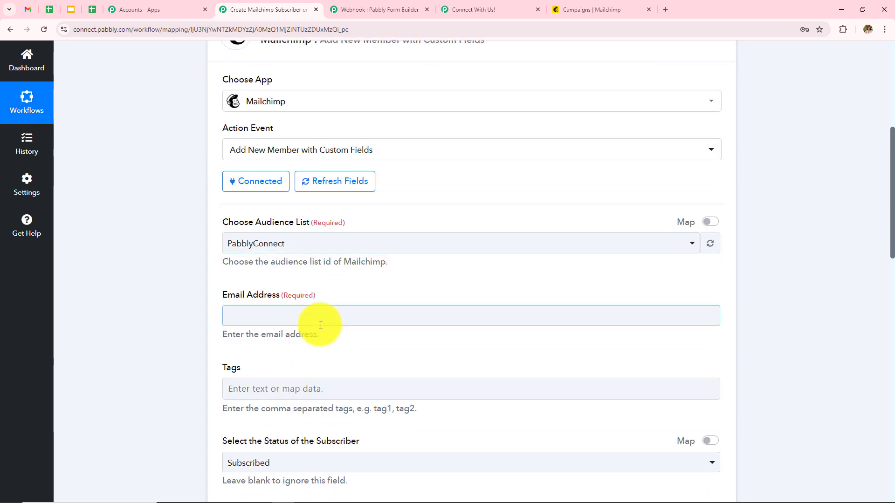
pyautogui.scroll(-4, 351, 270)
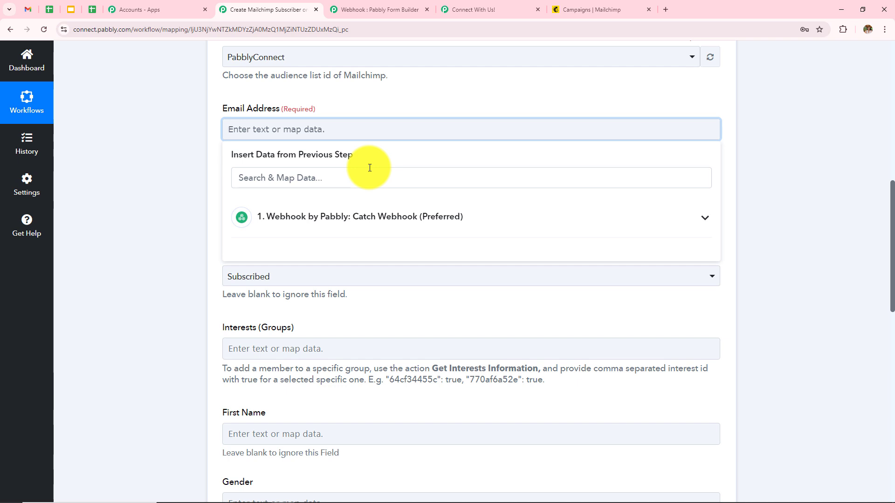
pyautogui.scroll(9, 369, 168)
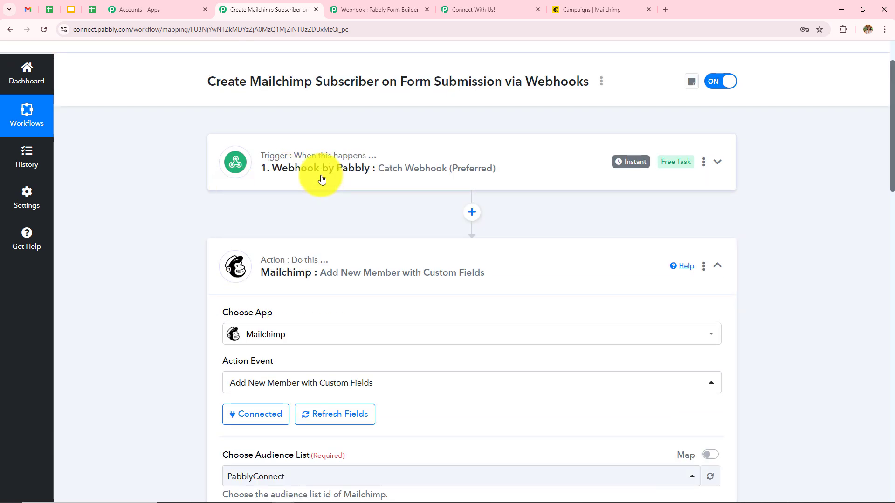
pyautogui.scroll(-5, 360, 312)
pyautogui.scroll(-4, 362, 313)
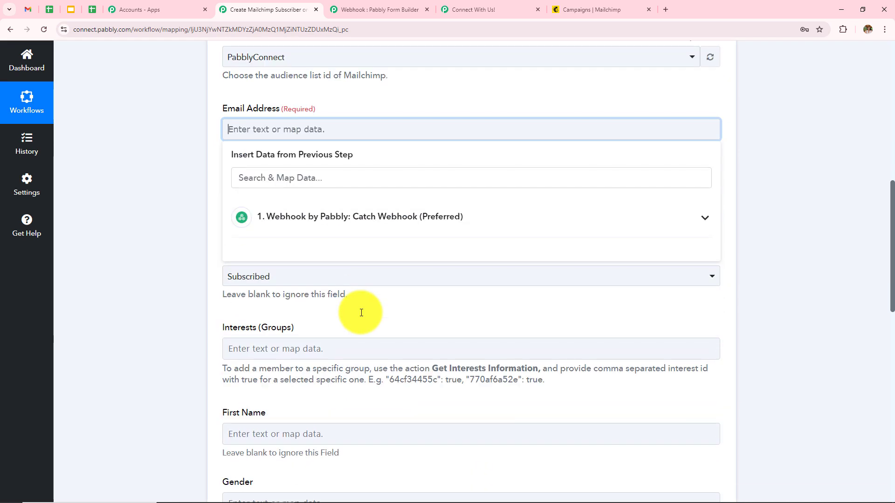
pyautogui.click(283, 228)
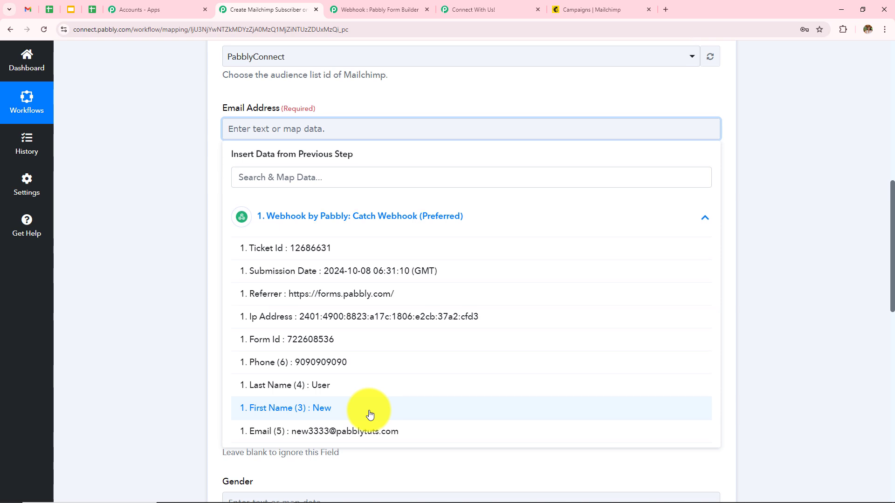
pyautogui.scroll(-3, 368, 410)
pyautogui.scroll(3, 358, 394)
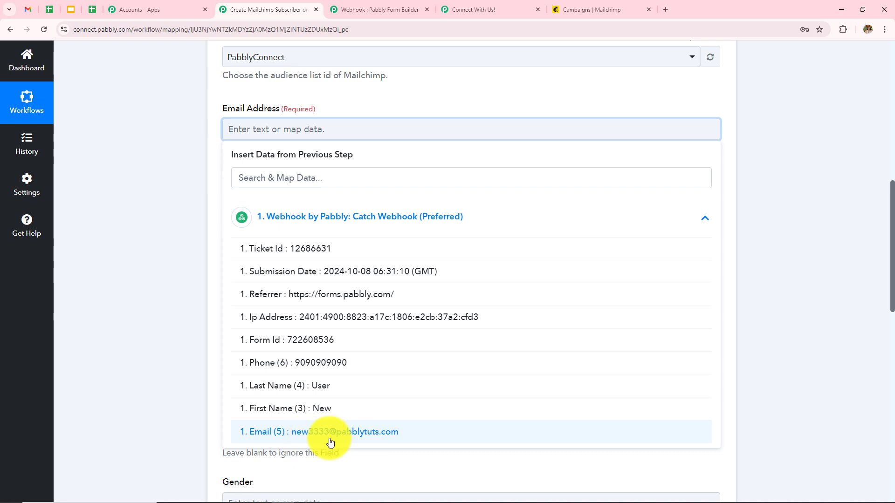
pyautogui.click(288, 443)
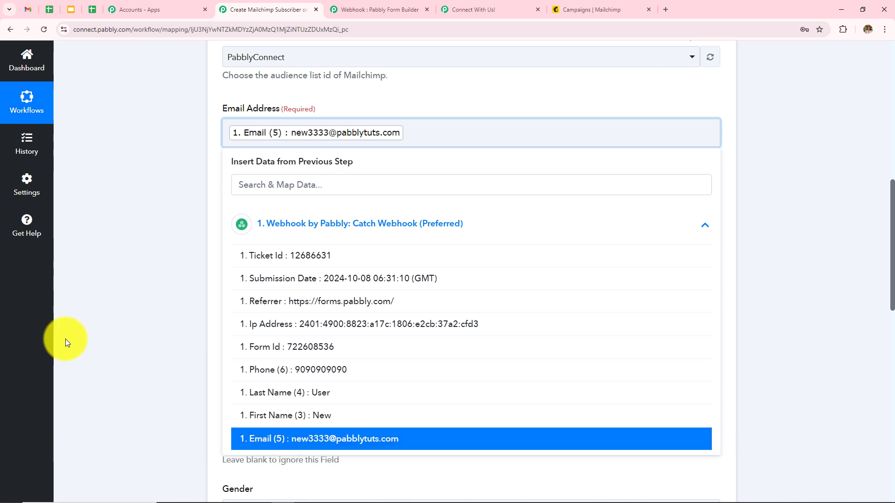
pyautogui.click(177, 280)
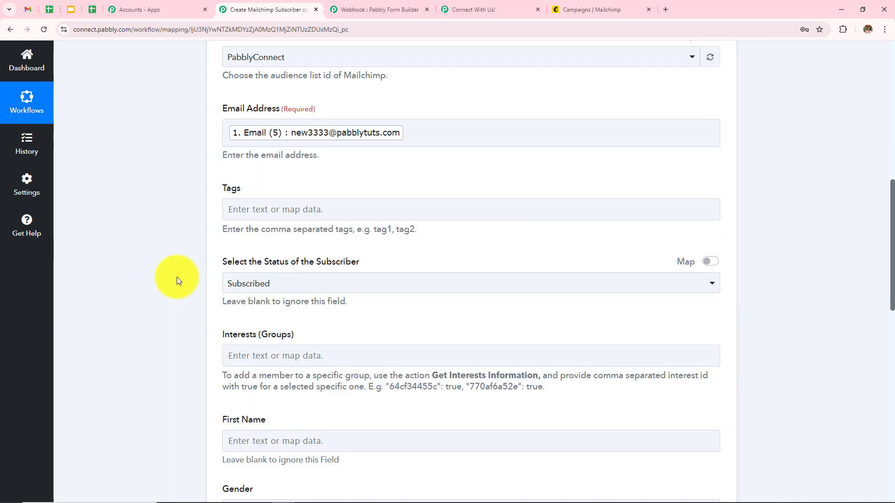
# Step: Add the tag 'Pabbly Form Builder' for new subscribers
pyautogui.click(301, 208)
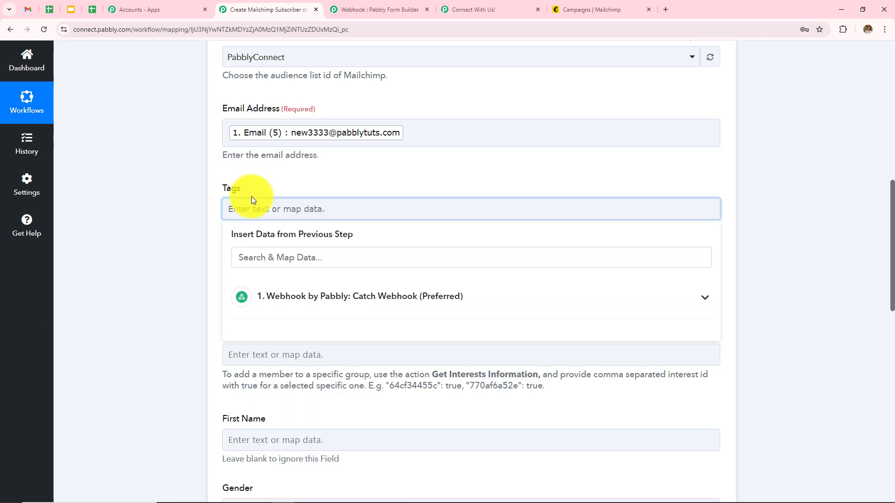
pyautogui.click(189, 213)
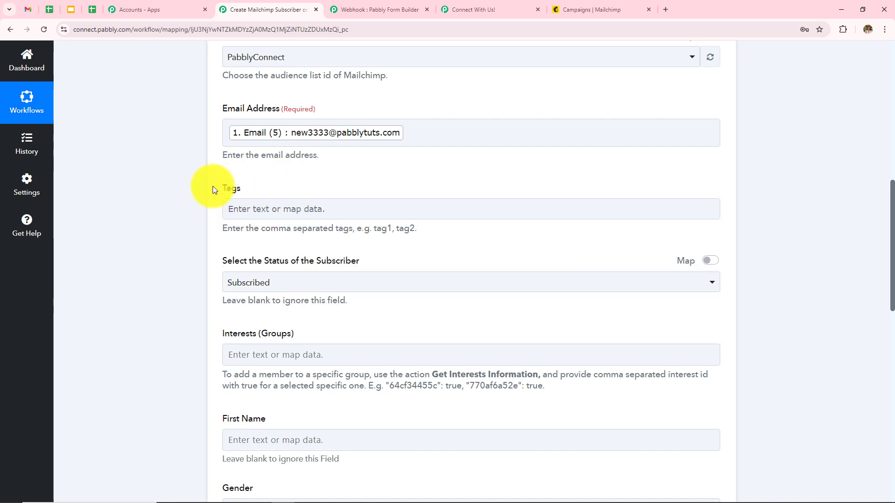
pyautogui.click(289, 209)
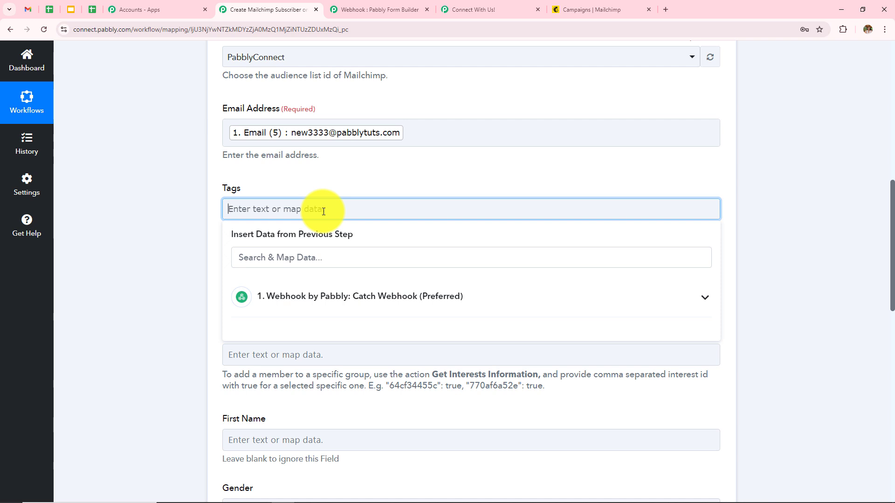
pyautogui.write('Pabbly Form Builder')
# Step: Keep the subscriber status set to Subscribed
pyautogui.click(302, 280)
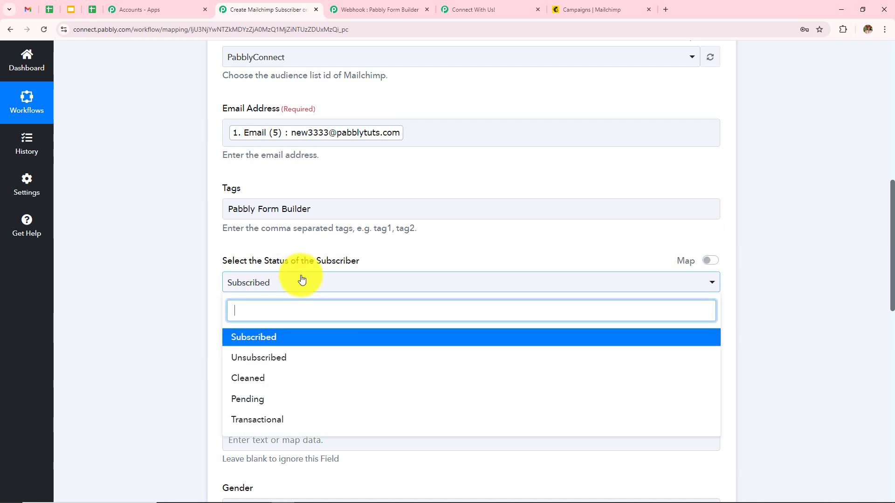
pyautogui.click(256, 340)
pyautogui.scroll(-3, 406, 276)
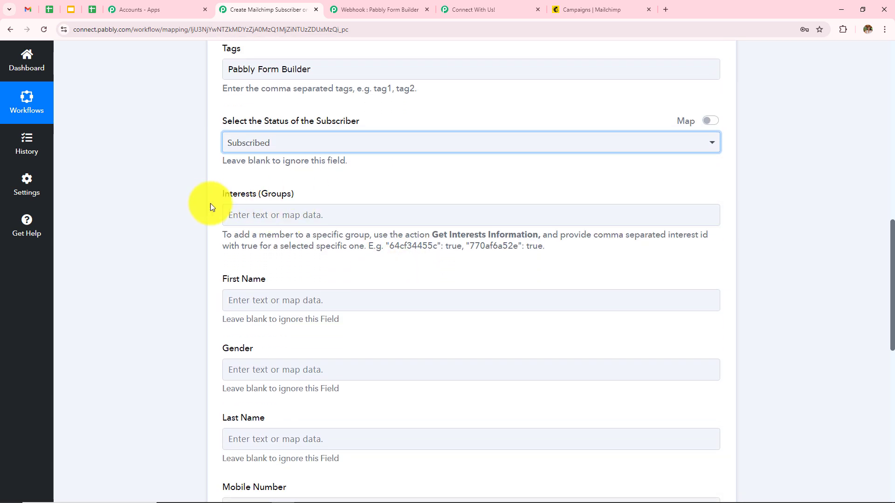
pyautogui.moveTo(222, 199); pyautogui.dragTo(347, 199)
pyautogui.click(177, 240)
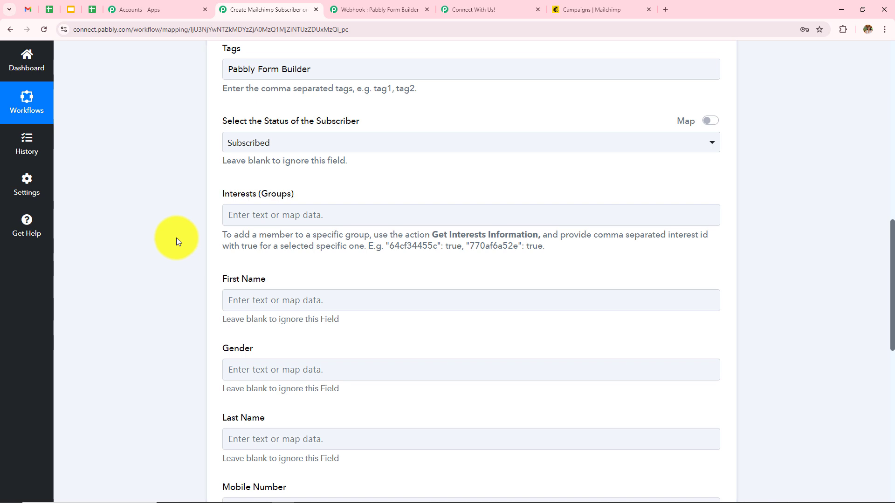
pyautogui.scroll(-4, 303, 253)
# Step: Map the webhook's First Name (3) and Last Name (4) into First Name and Last Name
pyautogui.click(282, 116)
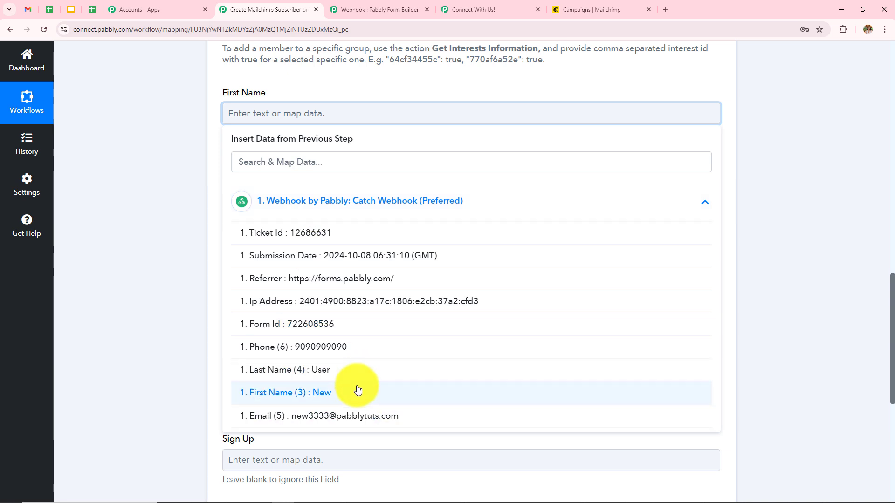
pyautogui.click(358, 392)
pyautogui.click(289, 261)
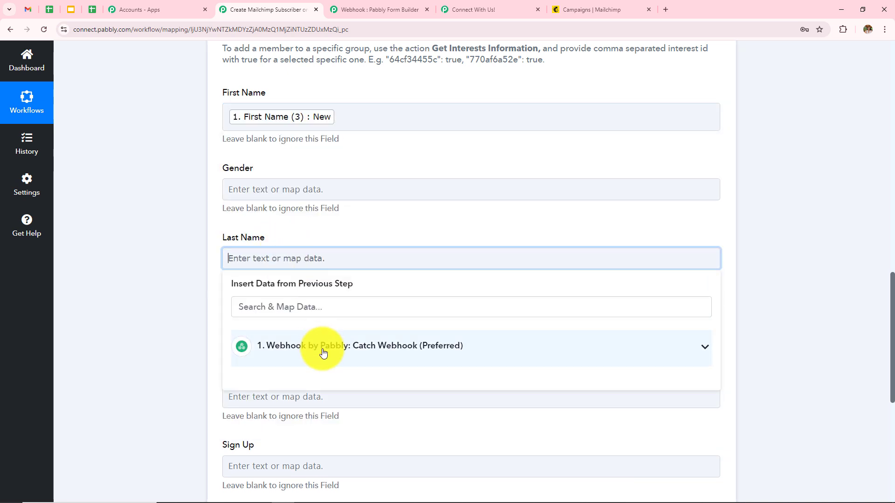
pyautogui.click(323, 353)
pyautogui.scroll(-2, 334, 444)
pyautogui.click(299, 438)
pyautogui.click(76, 330)
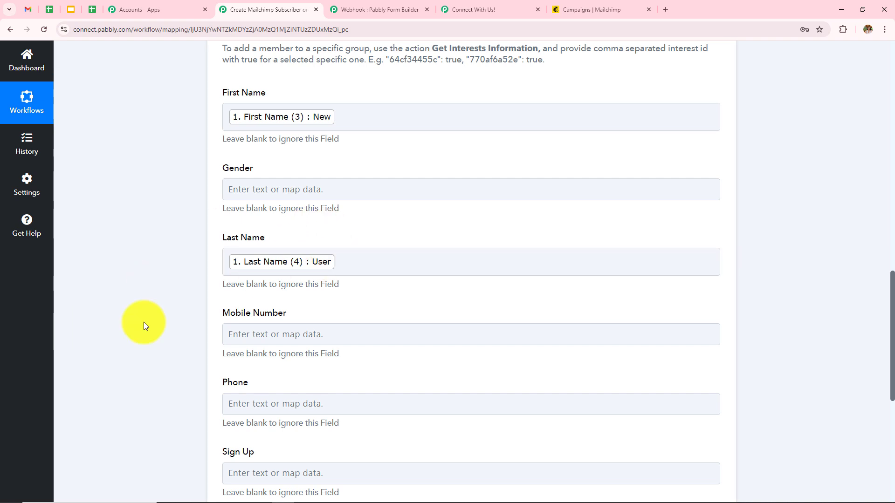
# Step: Map the webhook's Phone (6) into both the Mobile Number and Phone fields
pyautogui.scroll(-3, 326, 295)
pyautogui.click(305, 196)
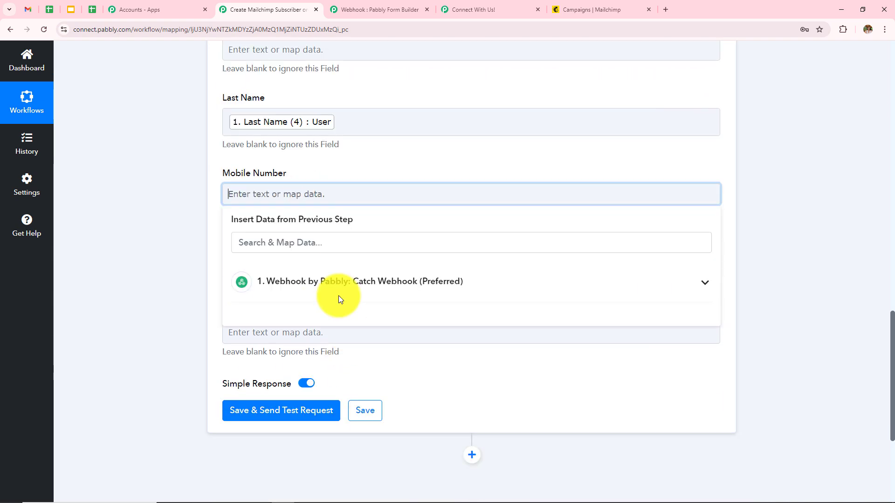
pyautogui.click(338, 280)
pyautogui.scroll(-1, 360, 406)
pyautogui.click(355, 408)
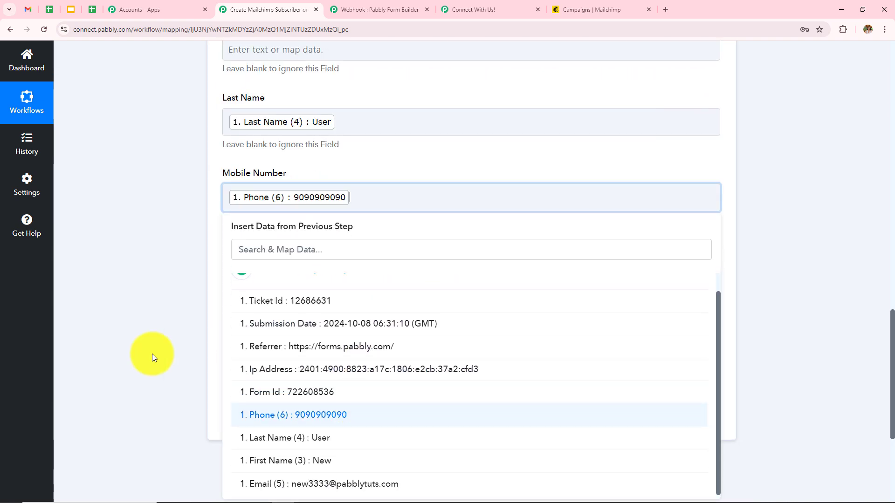
pyautogui.click(149, 356)
pyautogui.scroll(-2, 408, 306)
pyautogui.click(308, 177)
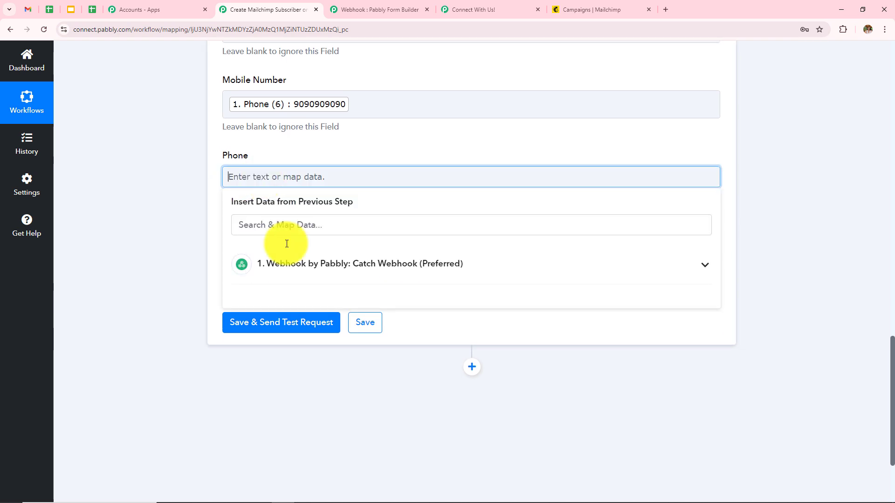
pyautogui.click(304, 283)
pyautogui.click(339, 414)
pyautogui.scroll(8, 379, 336)
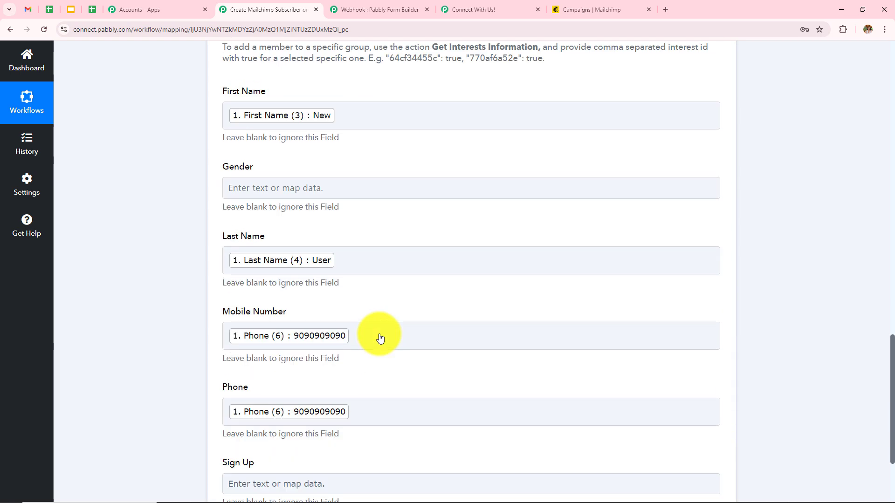
pyautogui.scroll(6, 380, 334)
pyautogui.scroll(-3, 380, 334)
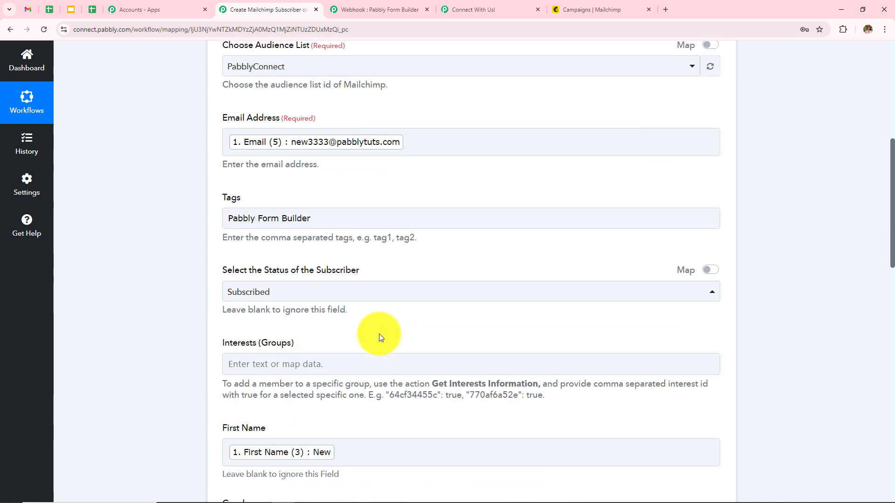
pyautogui.scroll(2, 379, 335)
pyautogui.scroll(1, 379, 334)
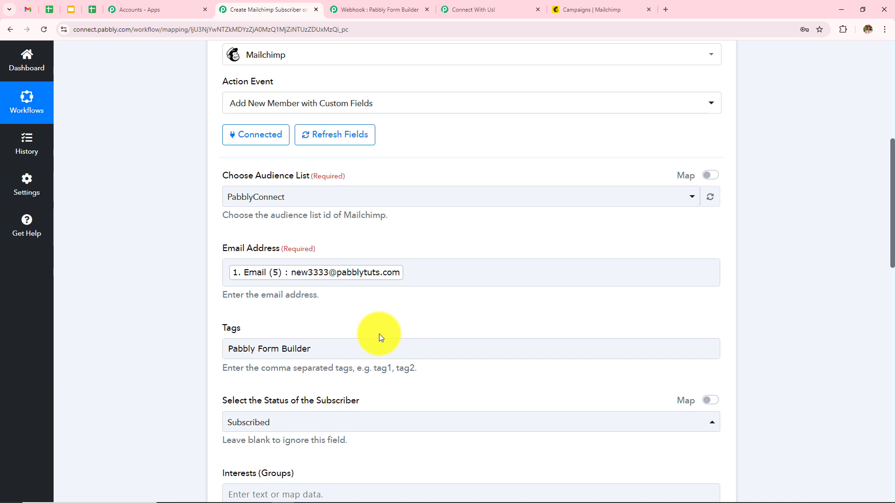
pyautogui.scroll(-10, 379, 334)
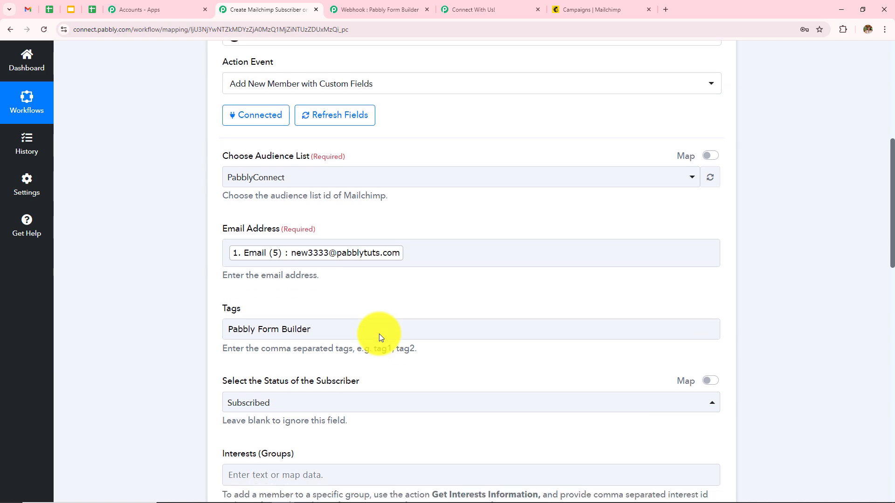
pyautogui.scroll(-2, 379, 334)
pyautogui.scroll(5, 379, 334)
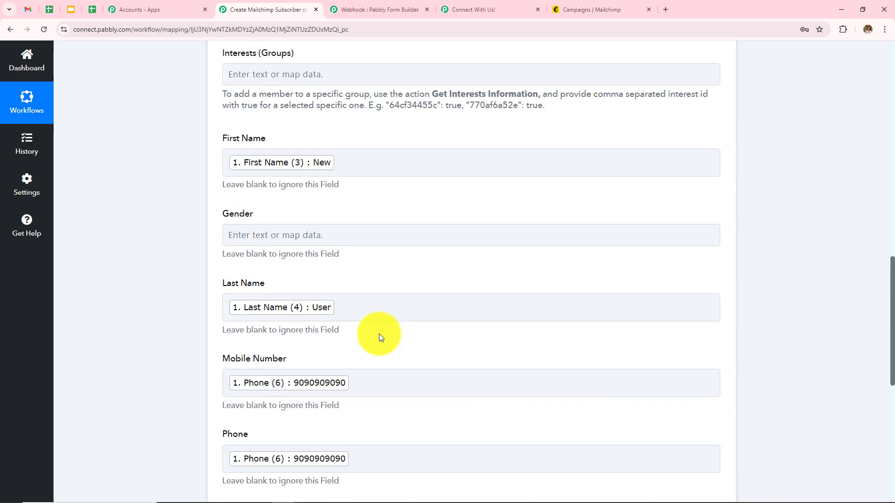
pyautogui.scroll(-5, 379, 334)
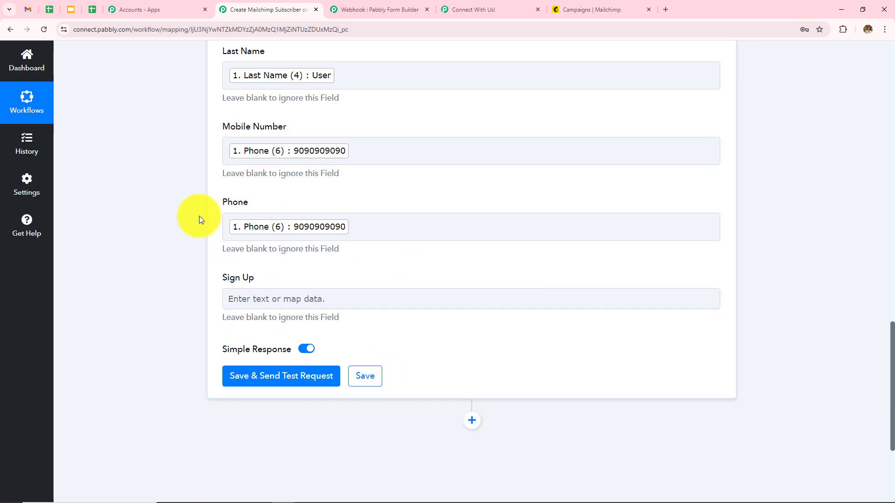
pyautogui.scroll(8, 366, 231)
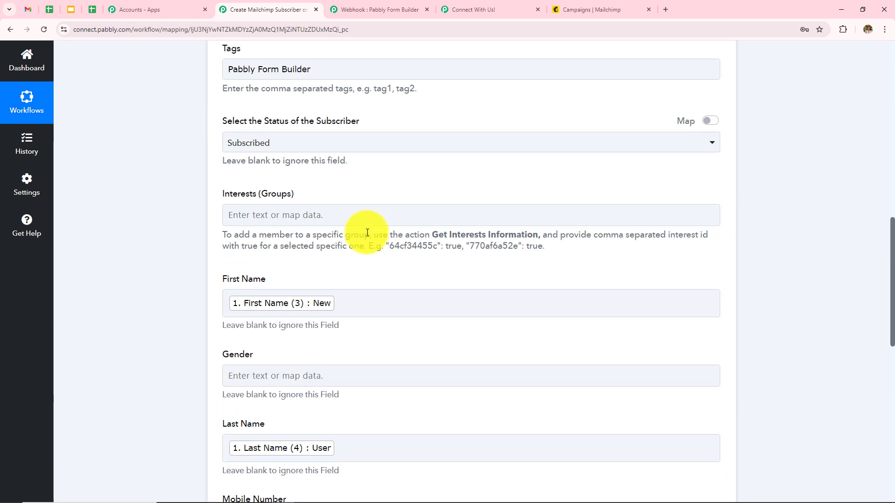
pyautogui.scroll(-3, 275, 340)
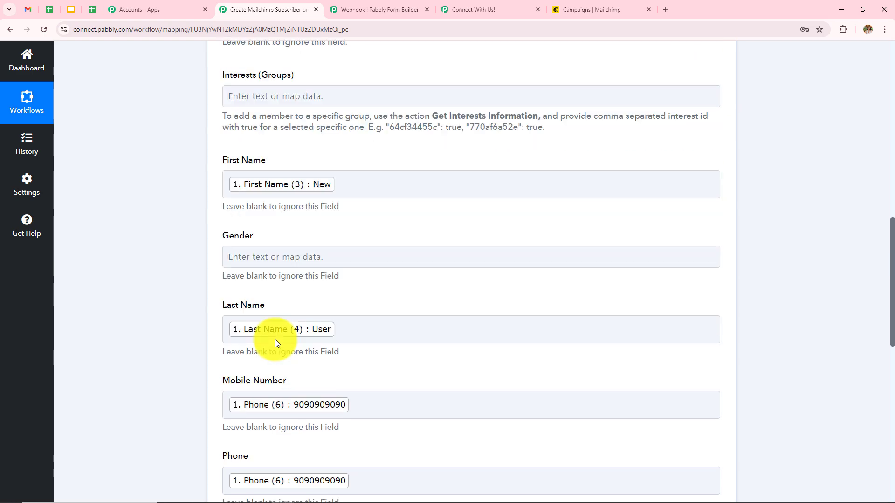
pyautogui.scroll(-8, 390, 416)
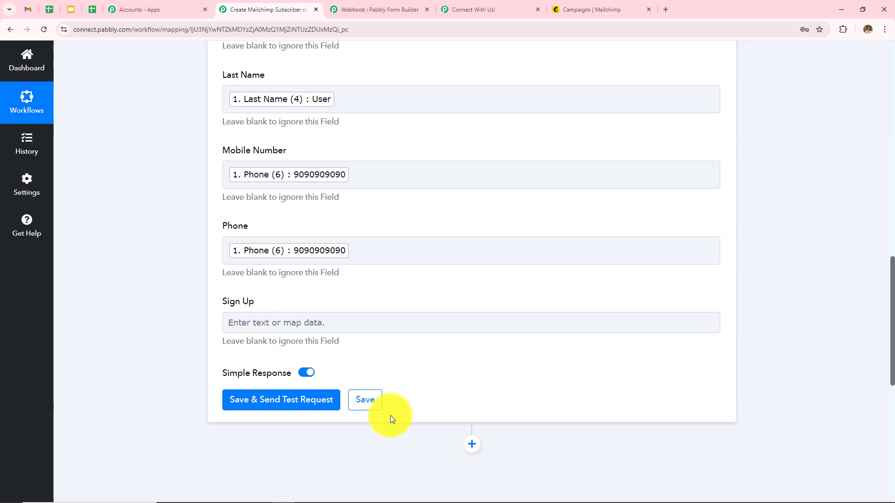
pyautogui.scroll(10, 391, 415)
pyautogui.scroll(10, 390, 415)
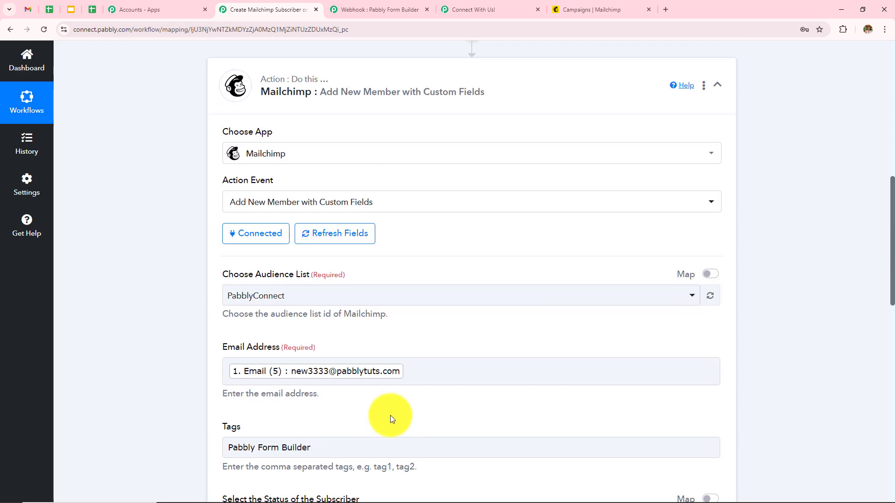
pyautogui.scroll(-10, 390, 415)
pyautogui.scroll(-9, 390, 419)
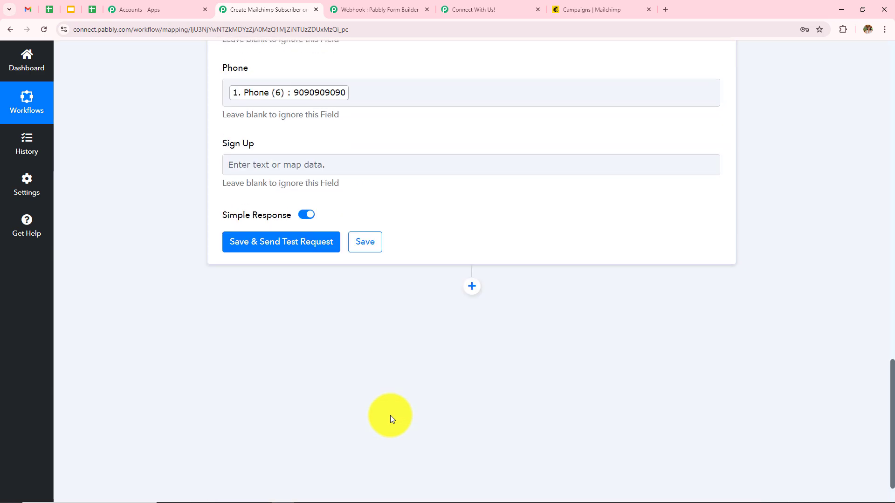
# Step: Save the Mailchimp step, send a test request, and review the returned member ID and email
pyautogui.click(282, 242)
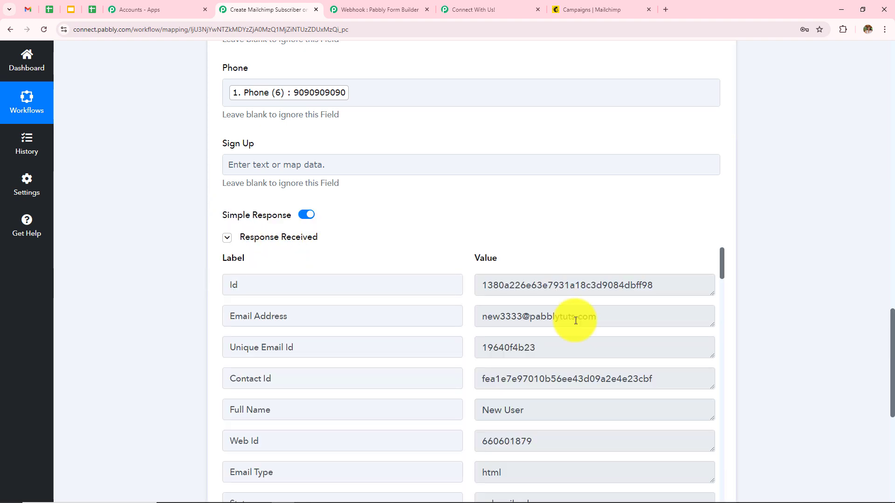
pyautogui.moveTo(659, 281); pyautogui.dragTo(314, 312)
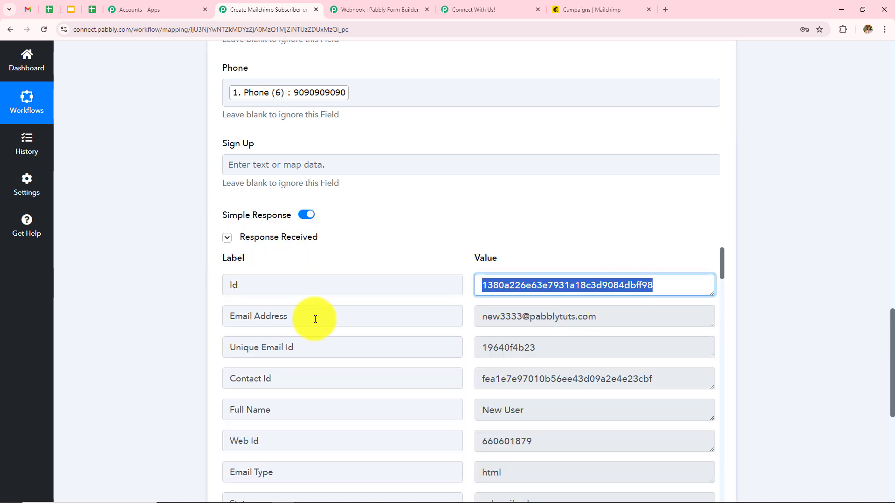
pyautogui.moveTo(608, 316); pyautogui.dragTo(136, 332)
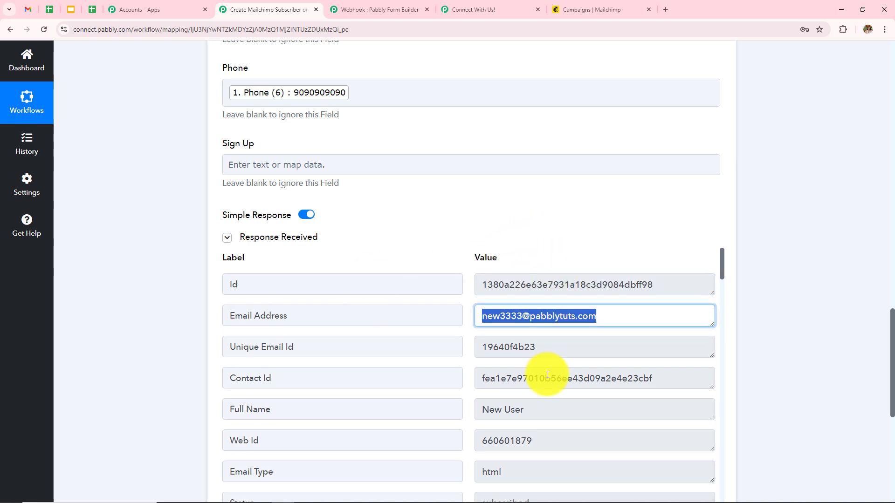
pyautogui.scroll(-2, 550, 350)
pyautogui.scroll(-5, 537, 387)
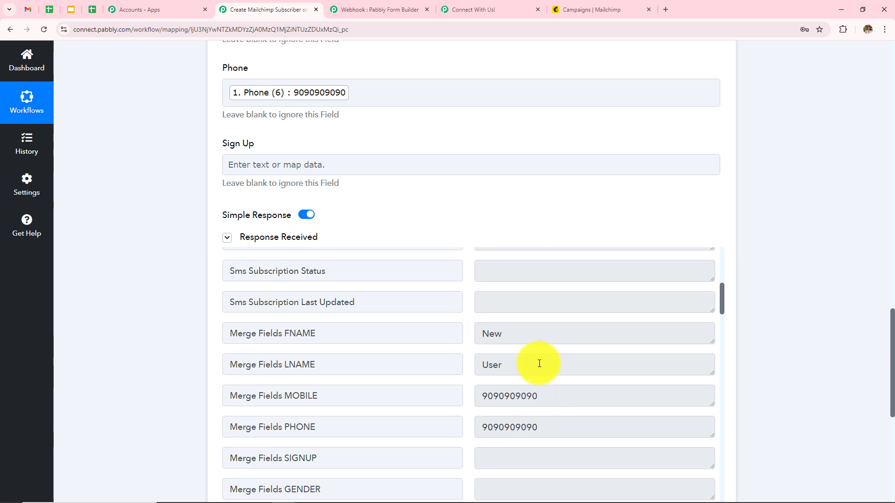
pyautogui.scroll(-2, 574, 393)
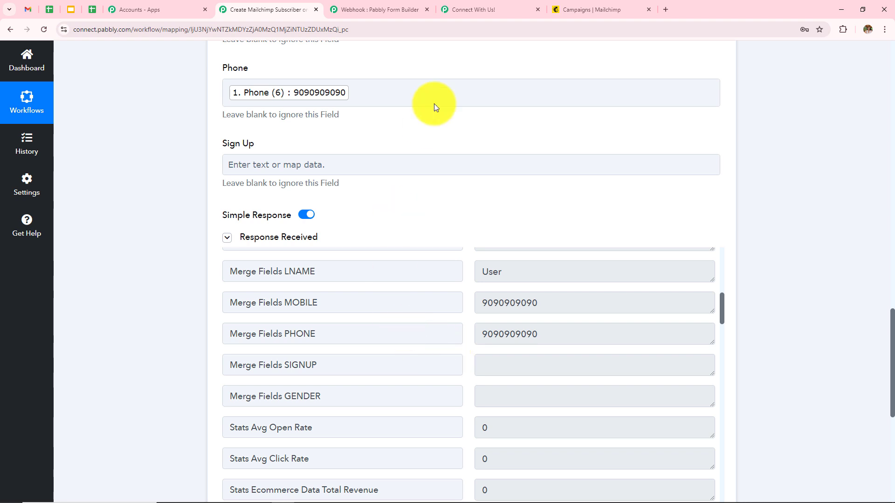
# Step: Open Mailchimp's Audience > All contacts and scroll down to the contacts table
pyautogui.click(576, 10)
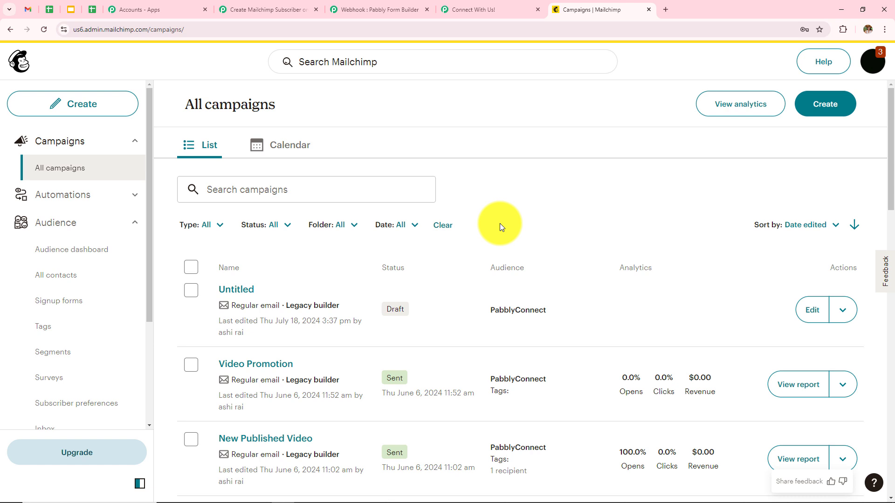
pyautogui.click(76, 231)
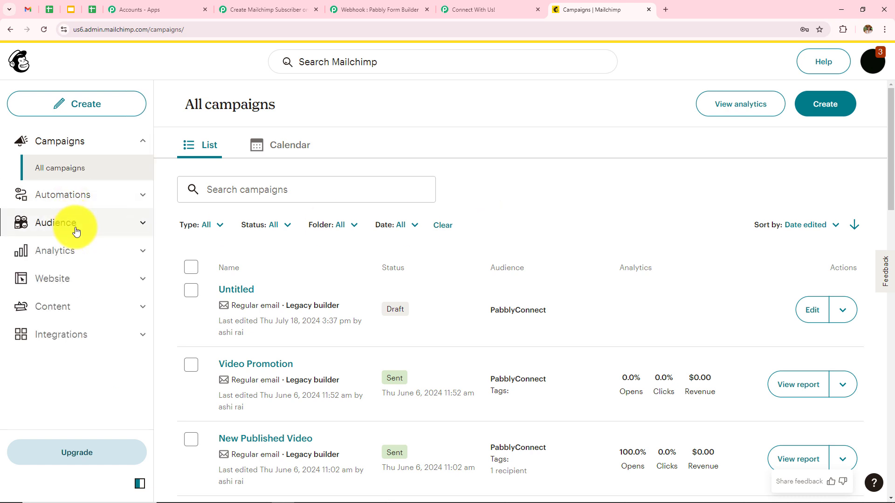
pyautogui.click(74, 229)
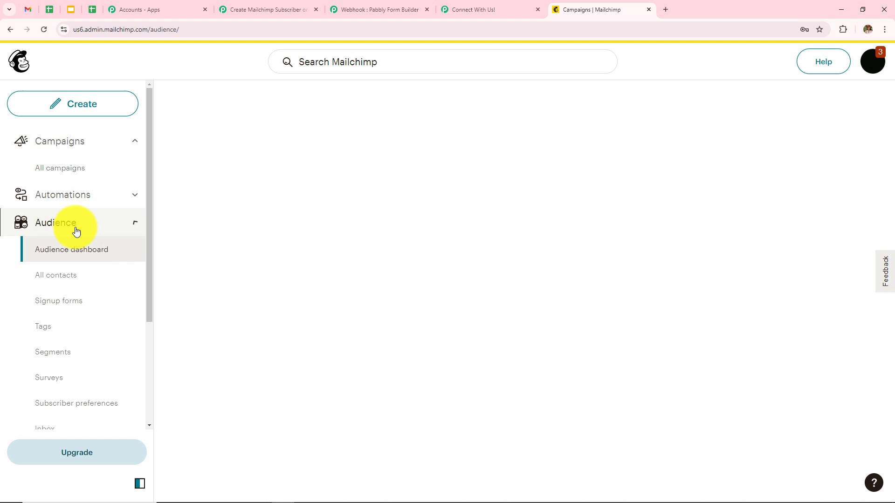
pyautogui.click(53, 279)
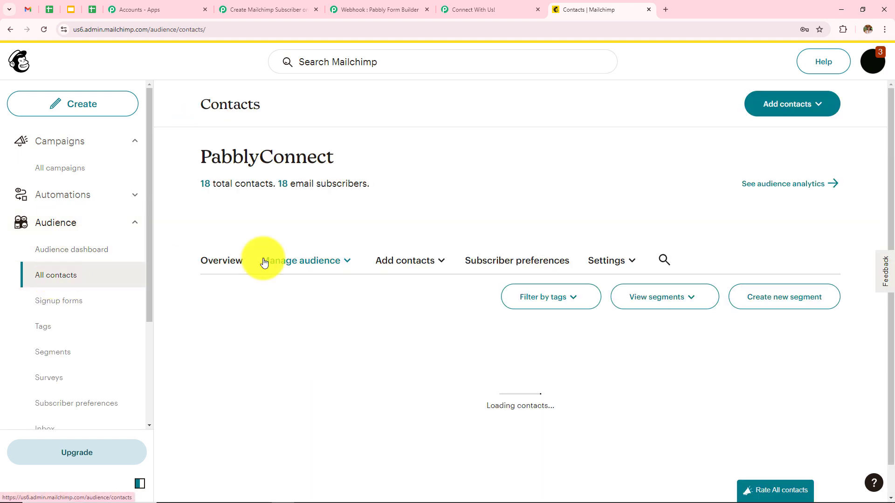
pyautogui.scroll(-1, 560, 292)
pyautogui.scroll(-2, 560, 292)
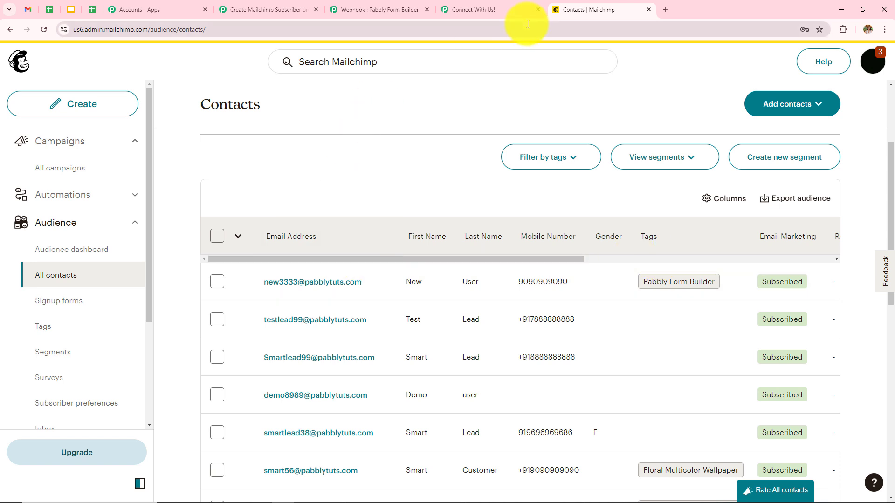
# Step: Reload the Connect With Us! form and enter first name Latest and last name User
pyautogui.click(471, 9)
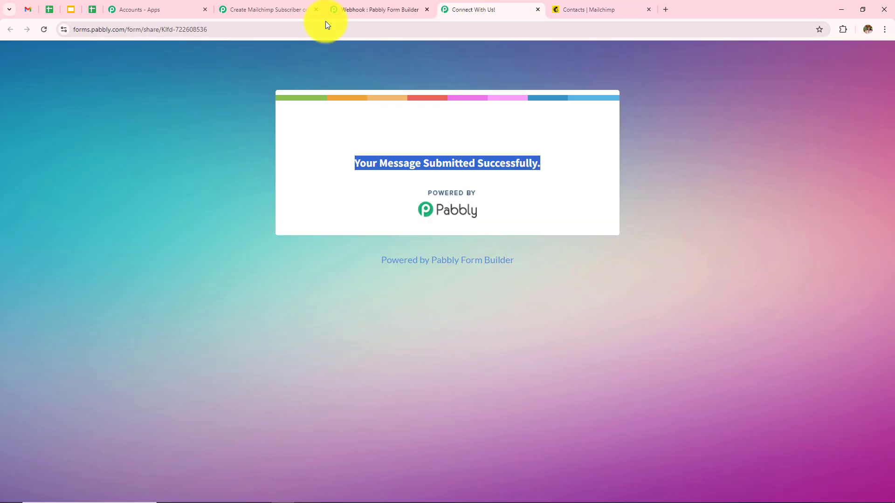
pyautogui.click(42, 31)
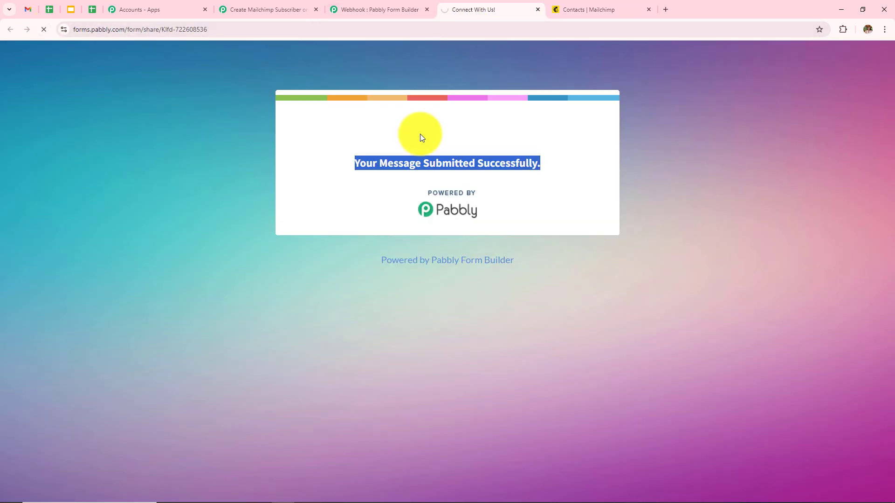
pyautogui.click(385, 229)
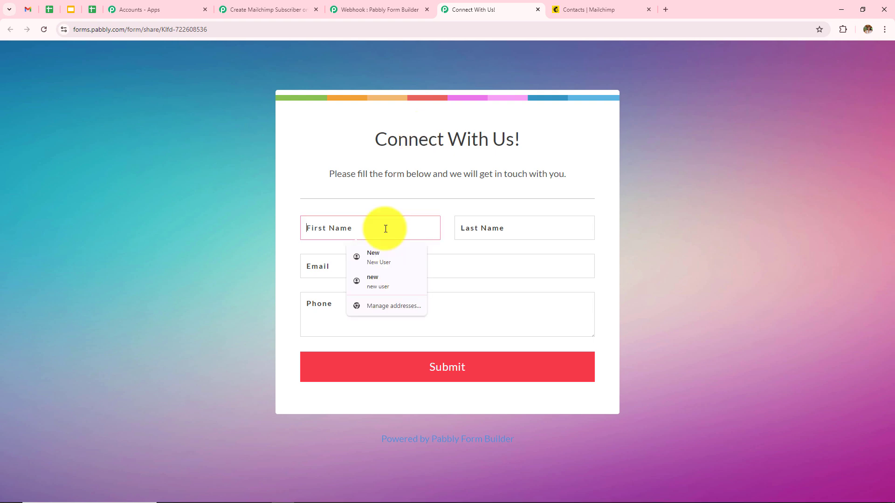
pyautogui.write('Latest')
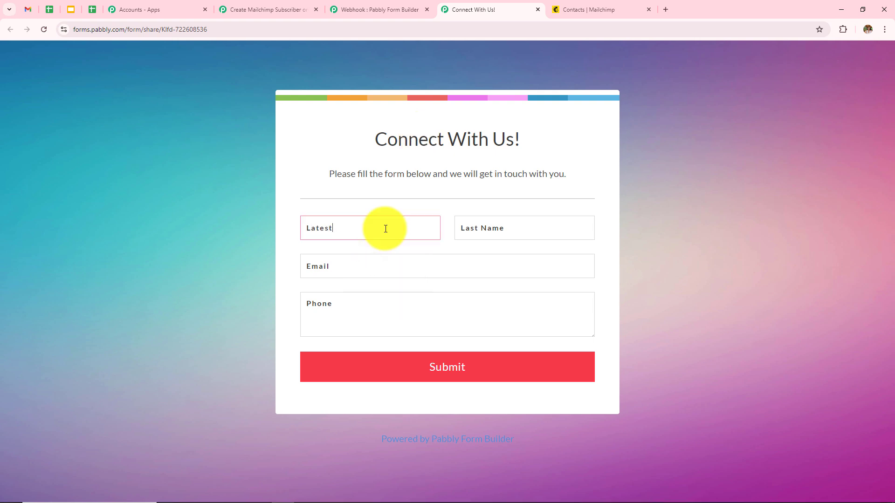
pyautogui.click(513, 222)
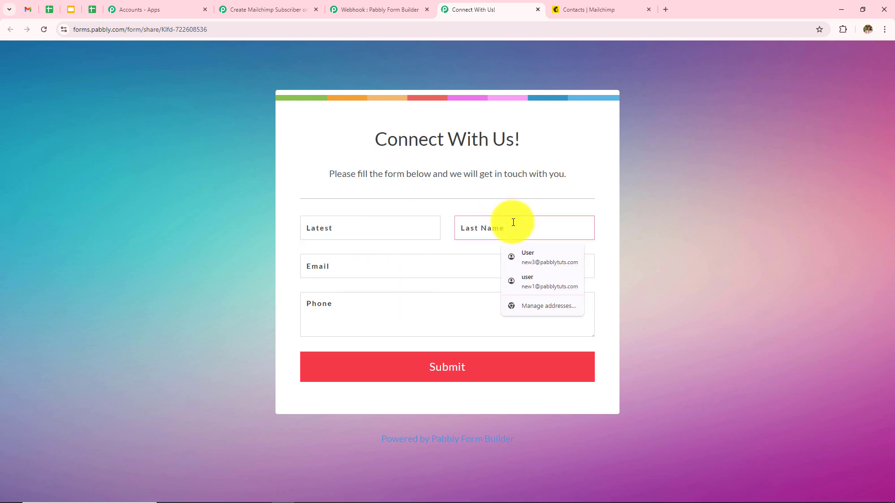
pyautogui.write('User')
# Step: Fill in an email address and phone number, then submit the form
pyautogui.click(425, 274)
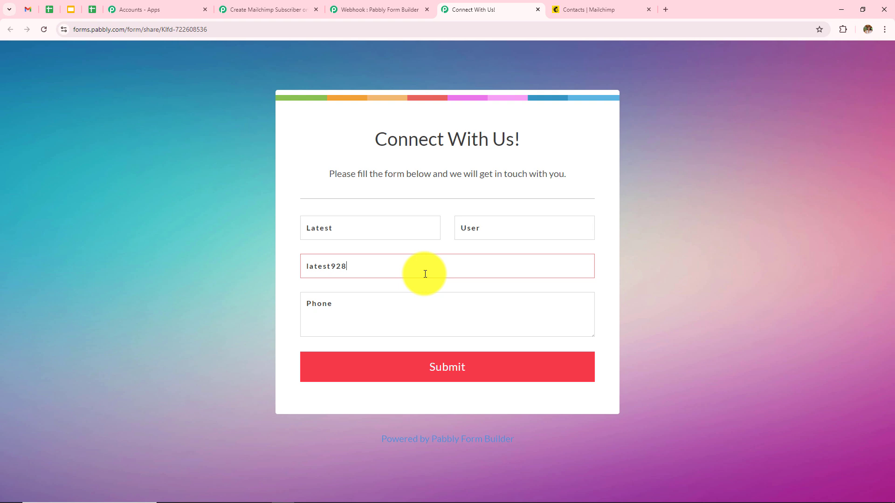
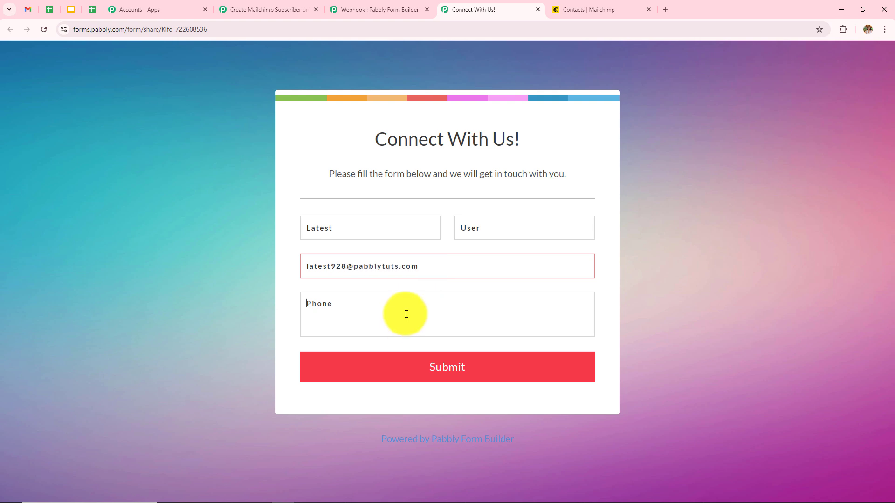
pyautogui.click(406, 314)
pyautogui.write('6868686868')
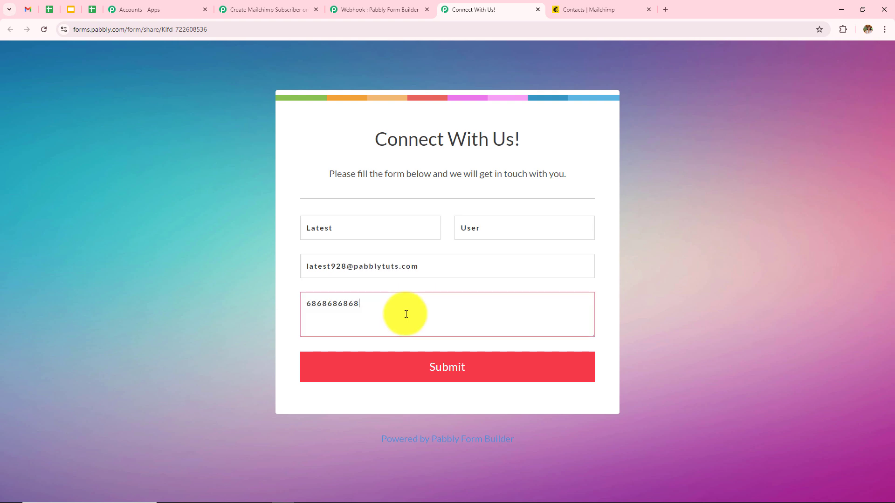
pyautogui.click(431, 361)
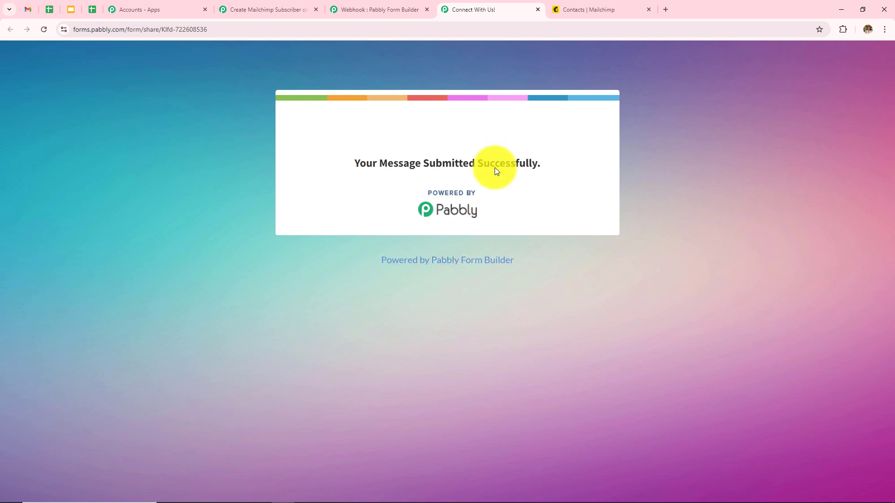
# Step: Reload Mailchimp's contacts list to confirm Latest User appears first, tagged Pabbly Form Builder and Subscribed
pyautogui.click(584, 7)
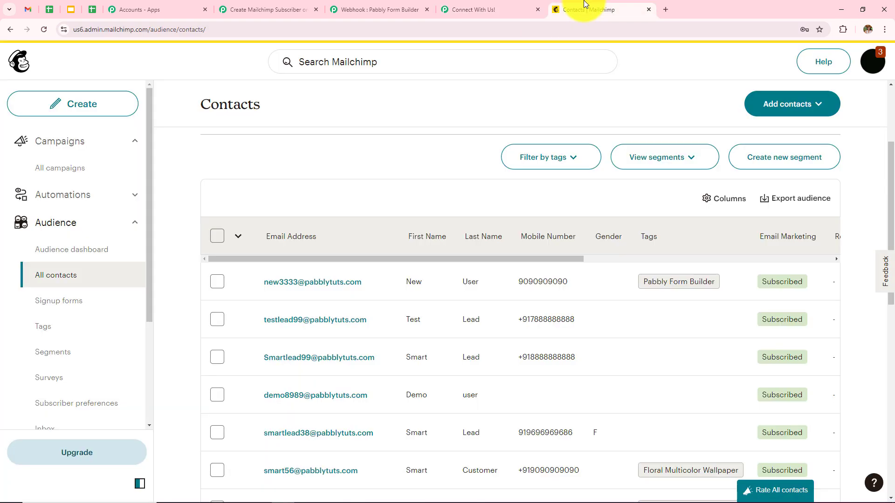
pyautogui.click(45, 31)
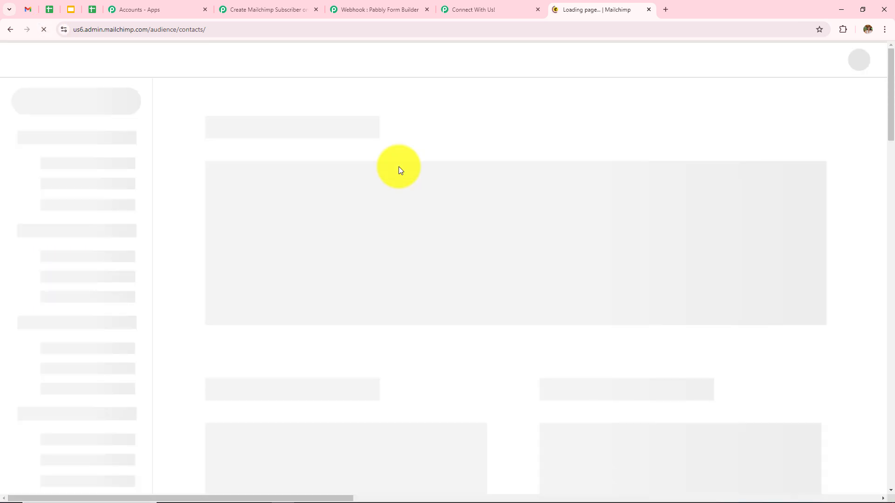
pyautogui.scroll(-1, 544, 89)
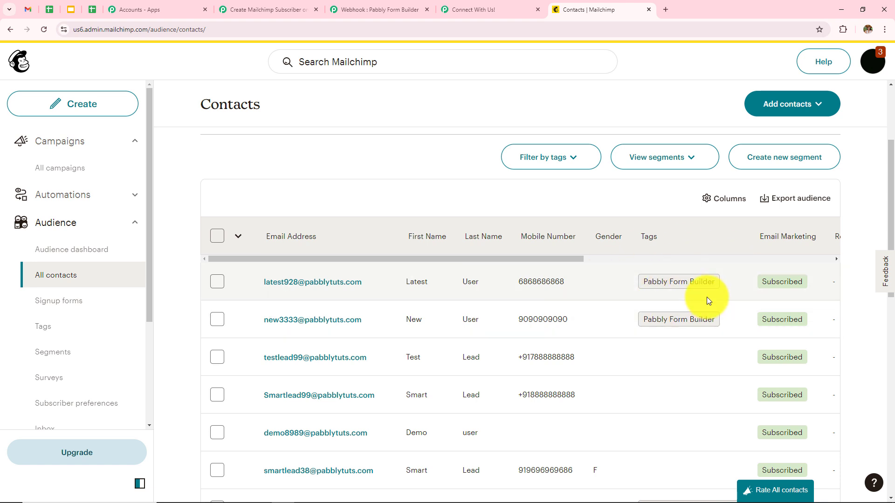
pyautogui.click(297, 8)
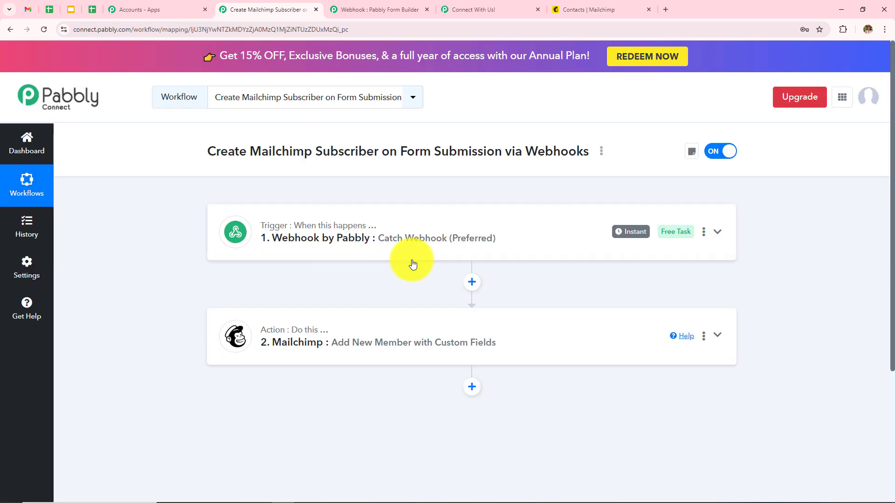
pyautogui.click(466, 238)
pyautogui.scroll(-4, 468, 243)
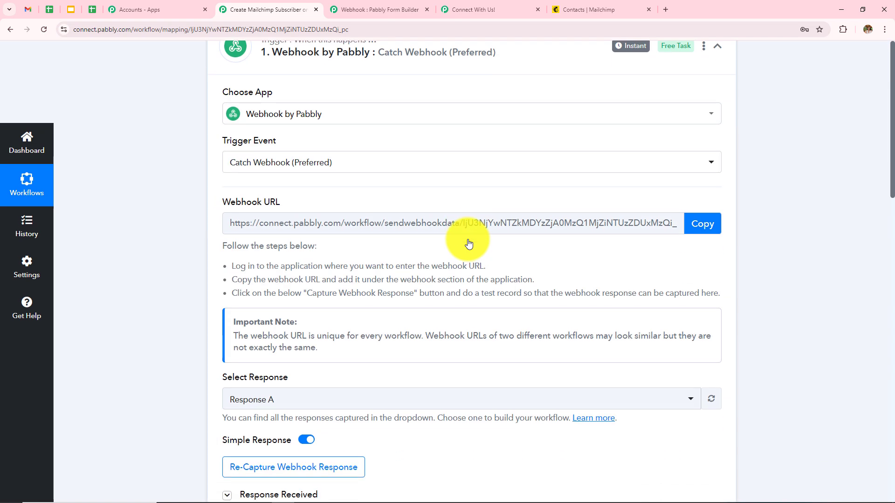
pyautogui.scroll(-6, 469, 243)
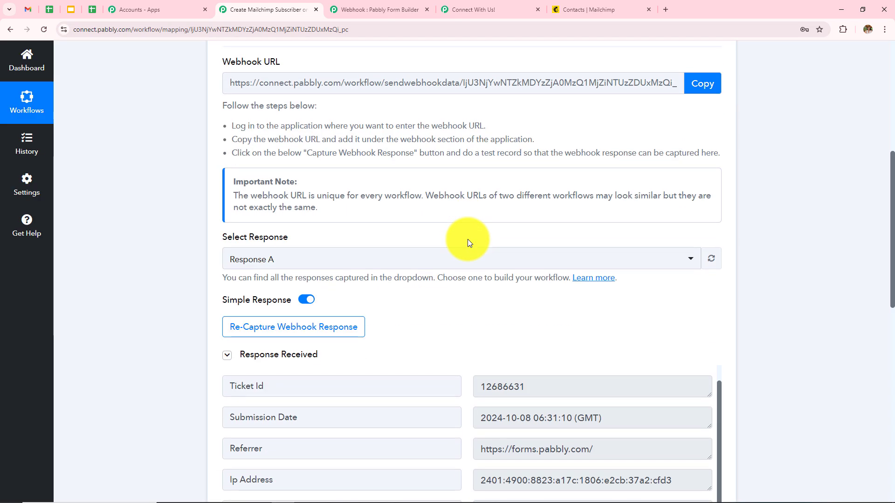
pyautogui.scroll(5, 468, 239)
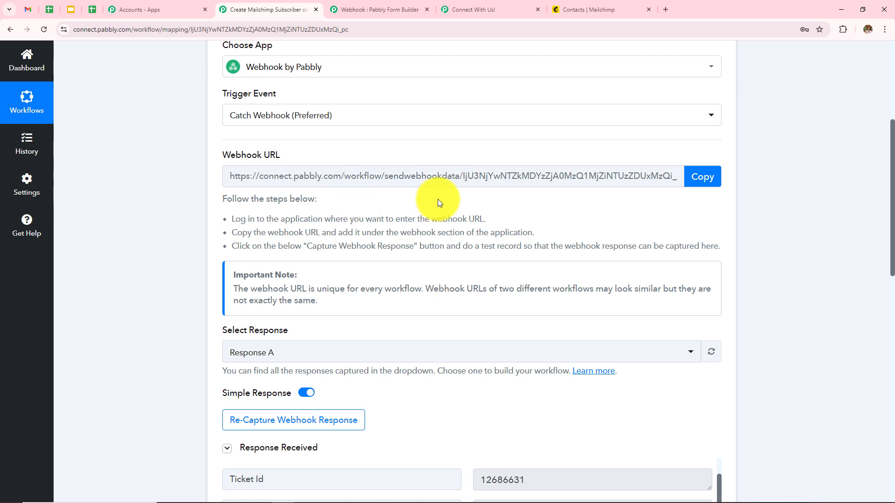
pyautogui.scroll(-9, 438, 200)
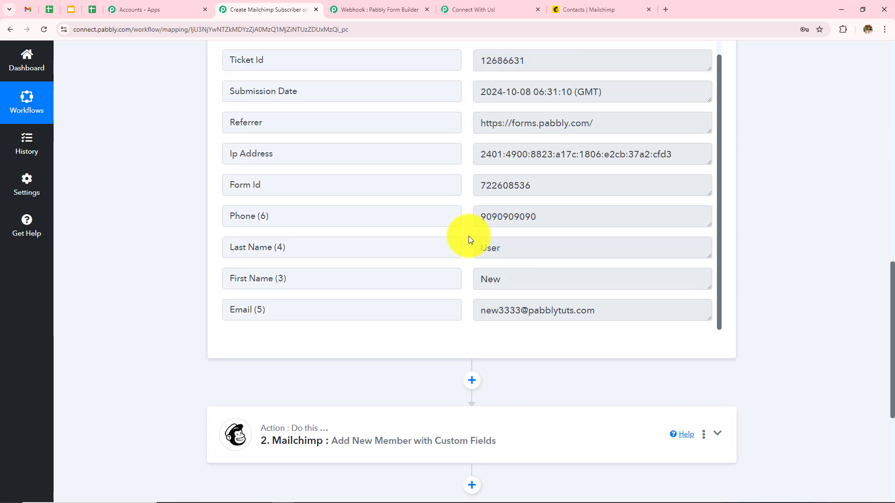
pyautogui.scroll(1, 339, 225)
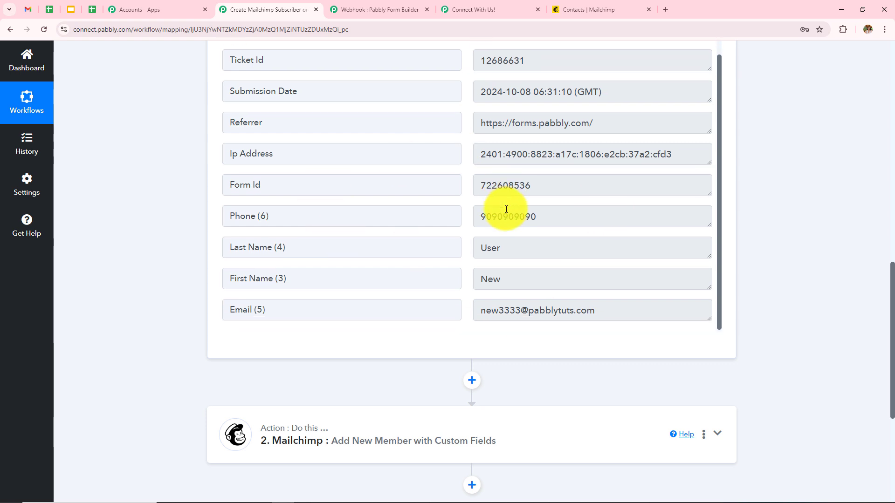
pyautogui.scroll(12, 772, 153)
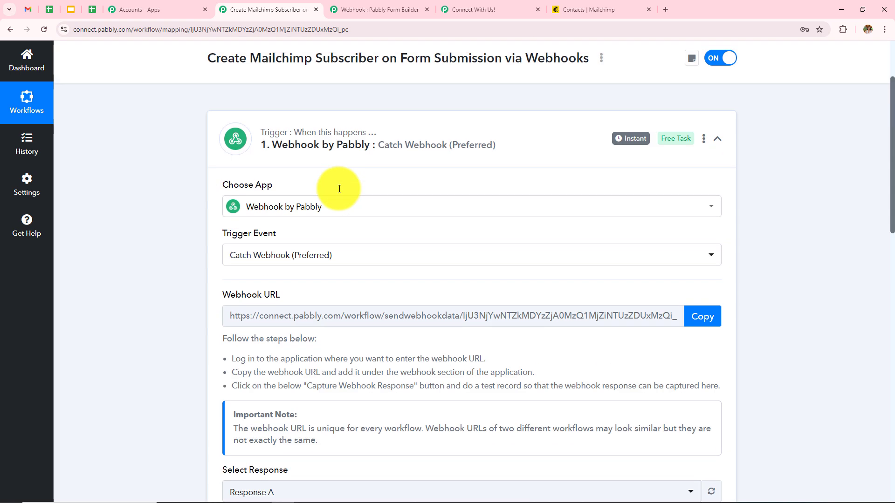
pyautogui.scroll(-3, 442, 269)
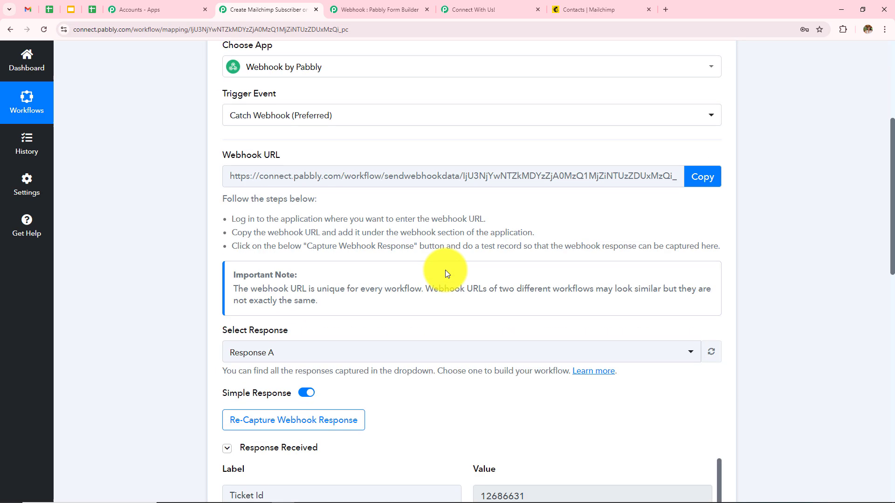
pyautogui.scroll(-9, 446, 274)
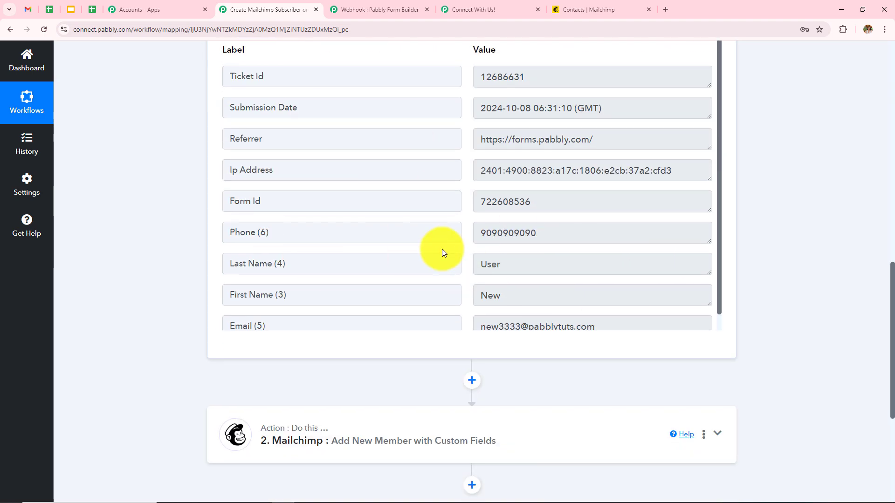
pyautogui.scroll(-1, 443, 249)
pyautogui.scroll(-4, 849, 209)
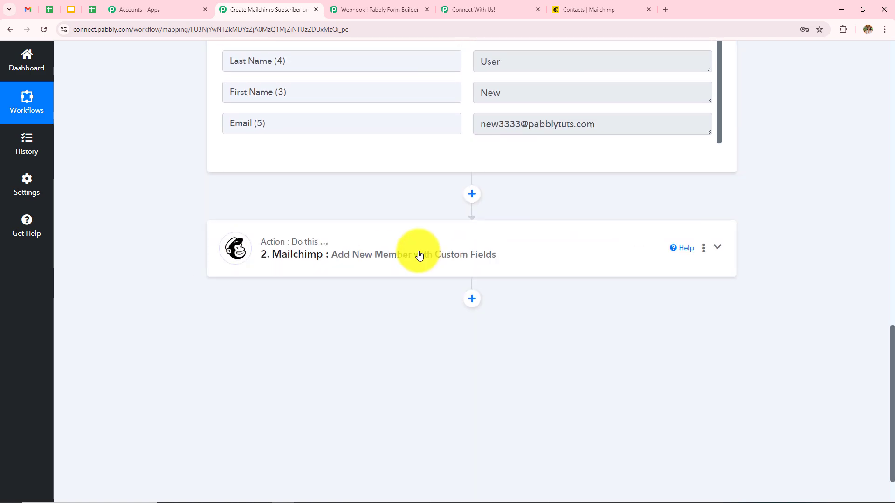
pyautogui.click(409, 264)
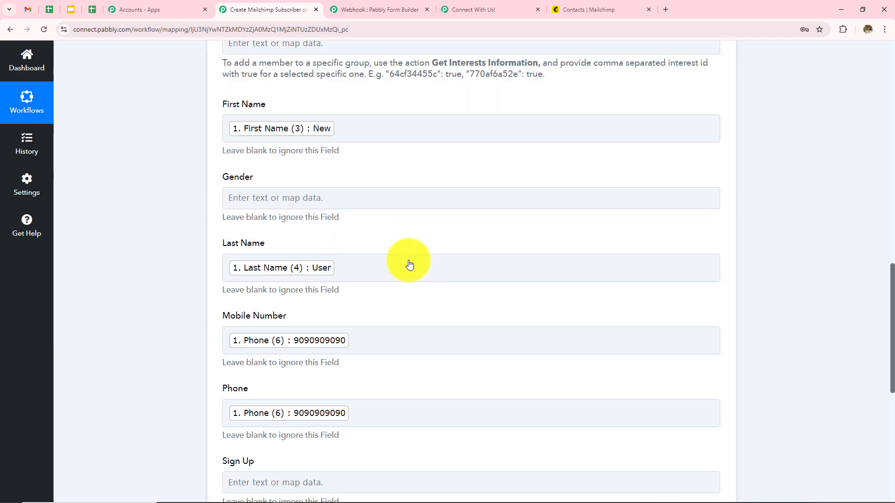
pyautogui.scroll(-3, 462, 321)
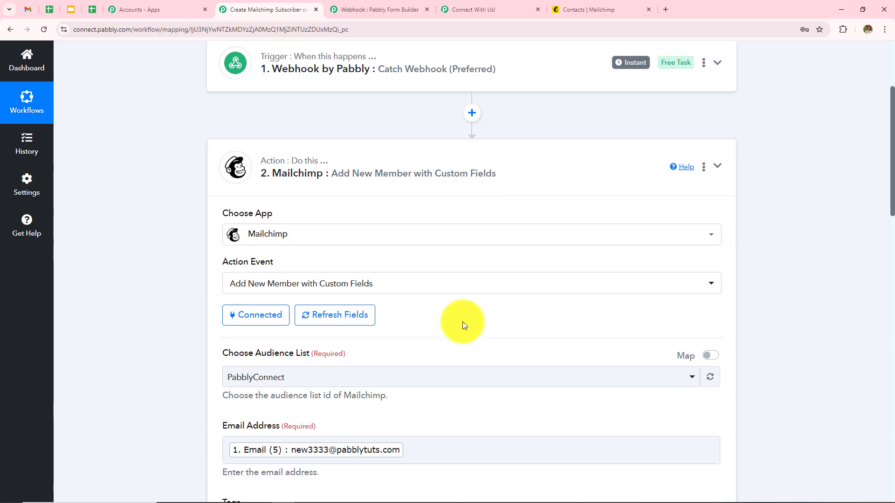
pyautogui.scroll(-15, 462, 322)
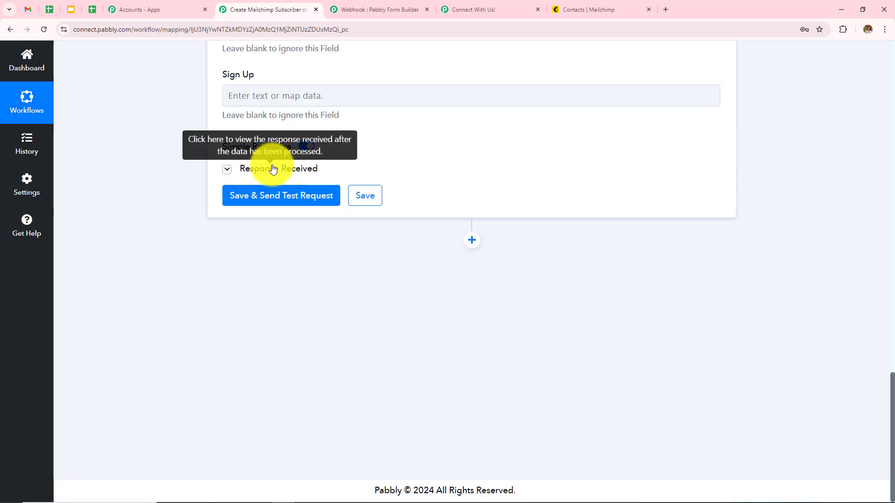
pyautogui.click(271, 169)
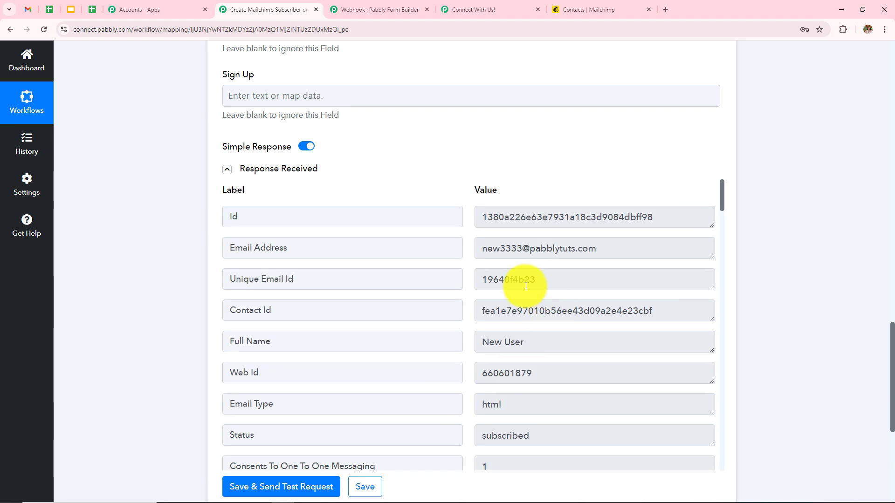
pyautogui.click(605, 8)
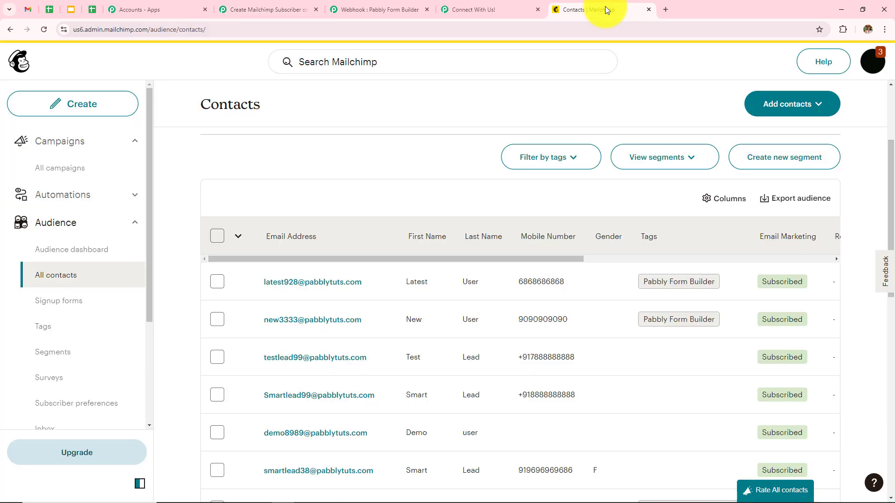